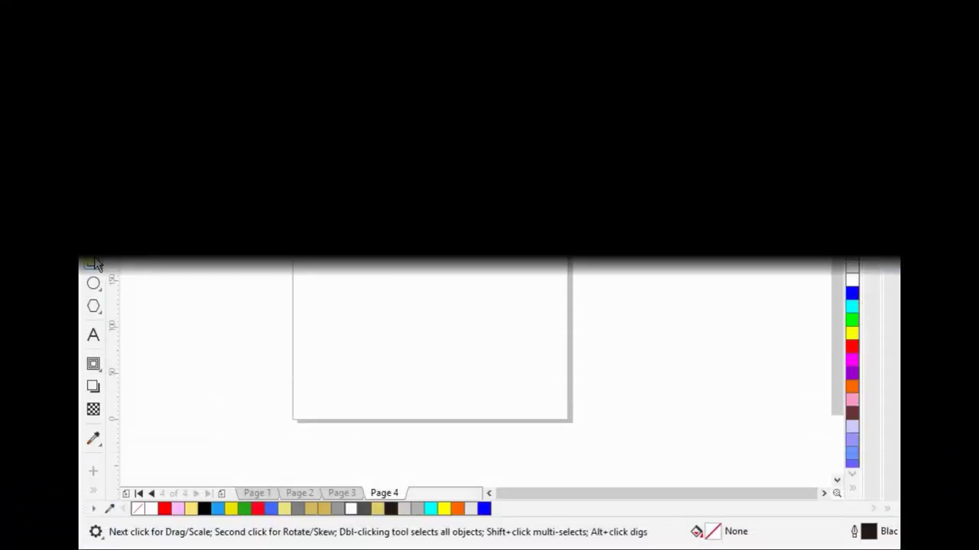
Create a 297 mm square rectangle matching the page size
double_click(92, 262)
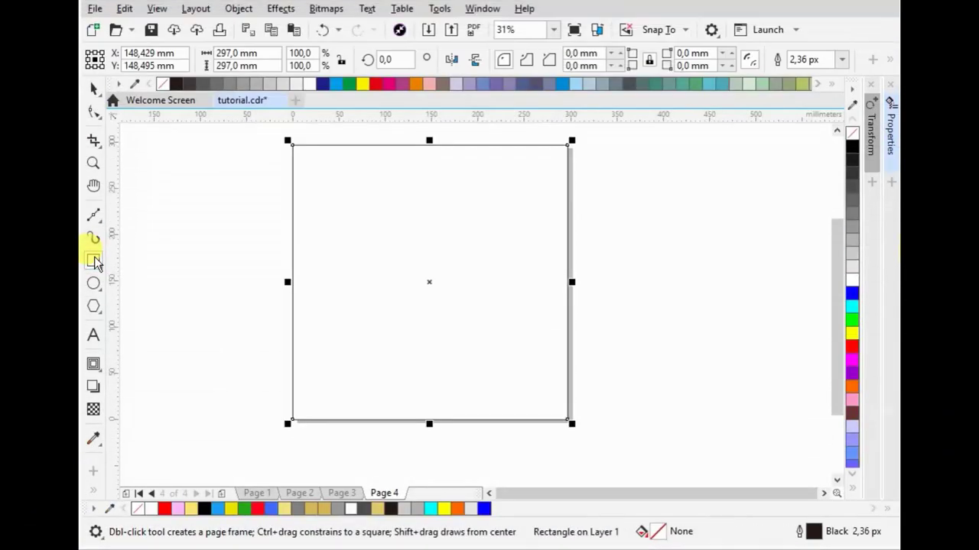
Fill the square with light blue #6699FF and draw a 206 × 152 mm rectangle from its center
left_click(851, 310)
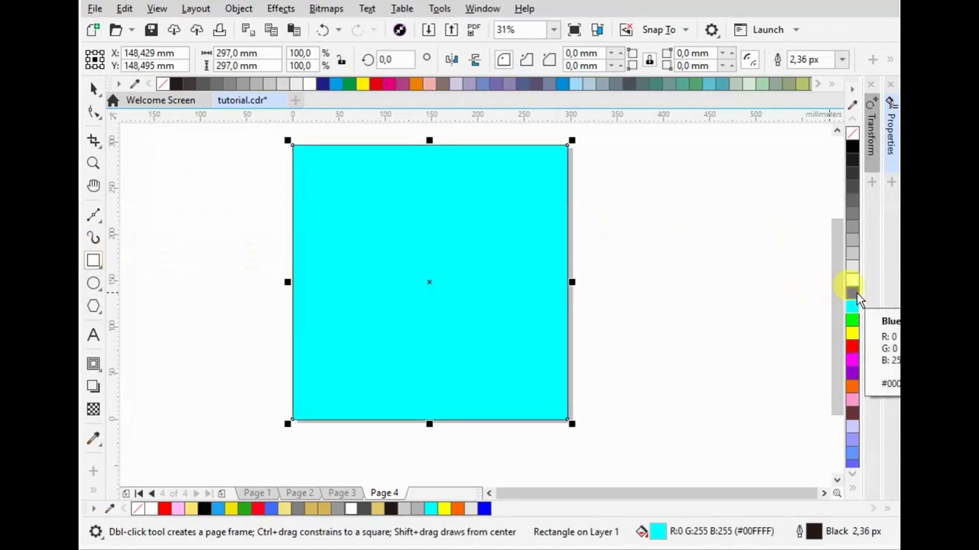
left_click(851, 452)
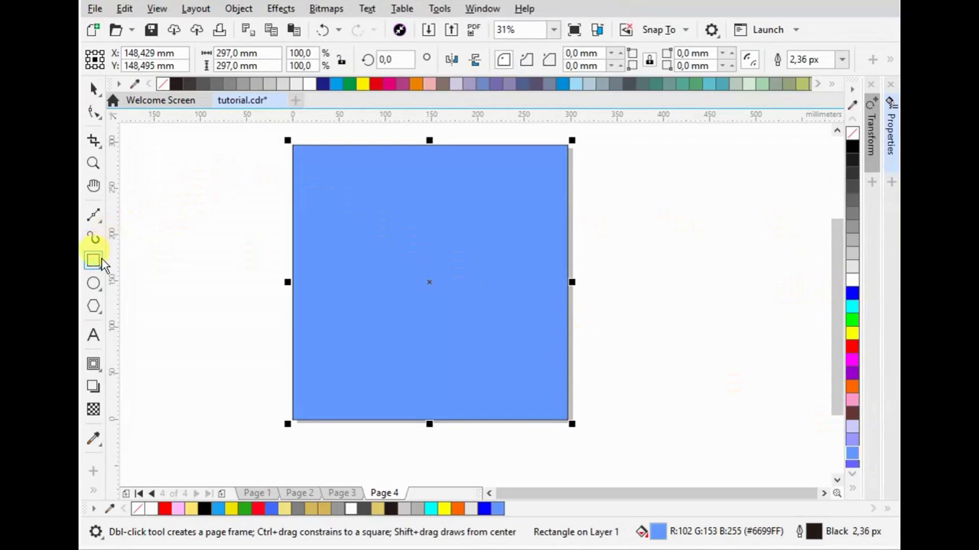
mouse_move(621, 142)
left_mouse_down()
mouse_move(462, 272)
mouse_move(429, 282)
left_mouse_up()
left_click(93, 111)
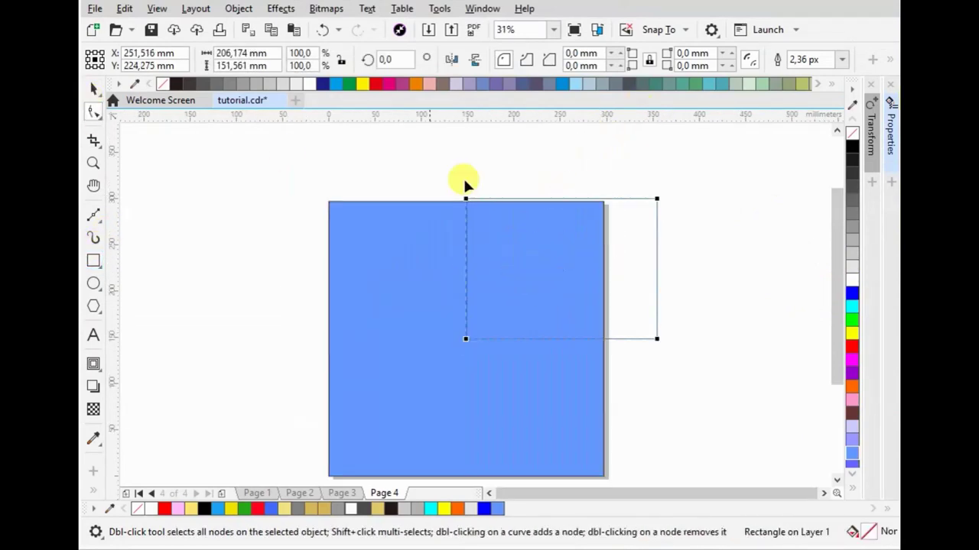
Convert the second rectangle to curves and reshape it into a narrow triangle reaching past the upper-right corner
key("ctrl+q")
left_click_drag(465, 200, 604, 203)
mouse_move(652, 337)
left_mouse_down()
mouse_move(648, 210)
mouse_move(635, 212)
mouse_move(646, 161)
left_mouse_up()
left_click(656, 194)
left_click_drag(656, 202, 663, 191)
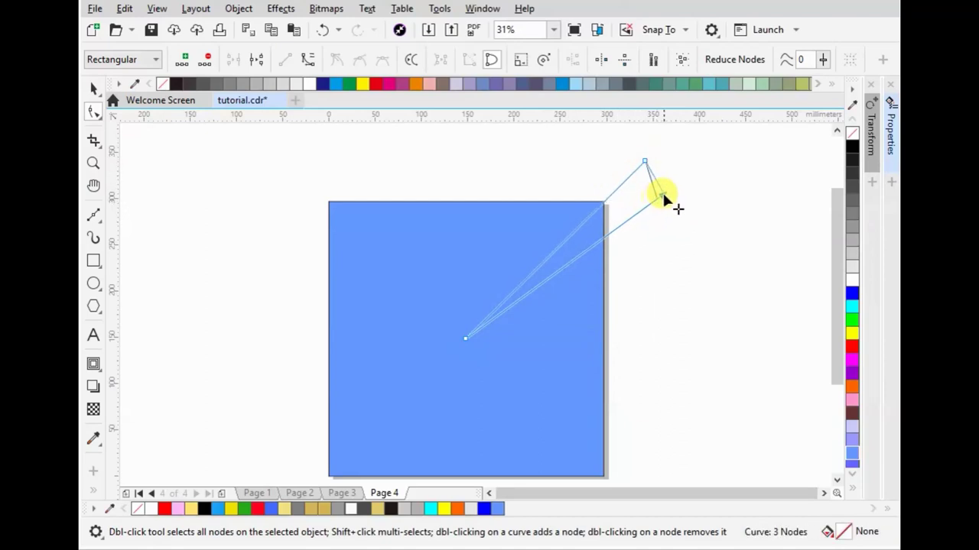
left_click(94, 89)
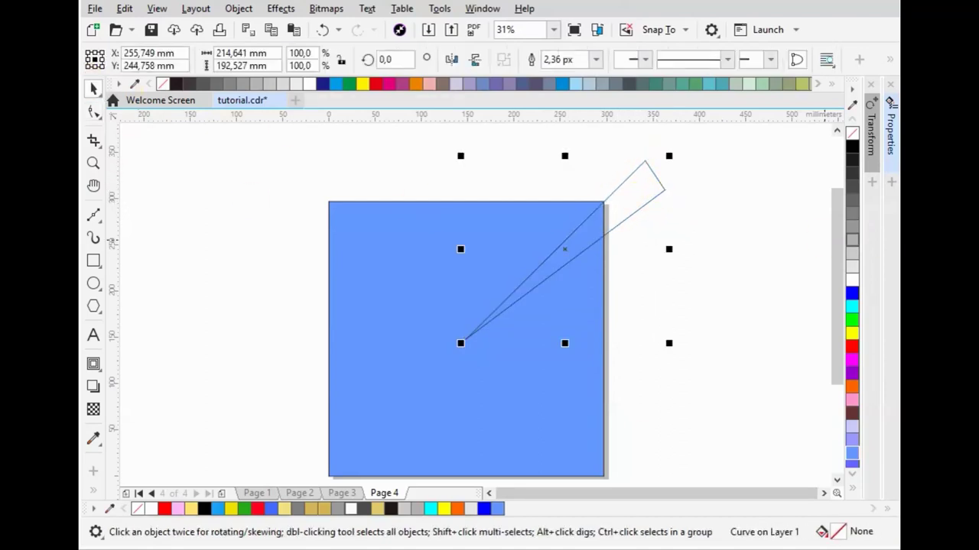
Give the ray a white fill, no outline, and a fountain transparency fading toward the center
left_click(851, 269)
right_click(852, 134)
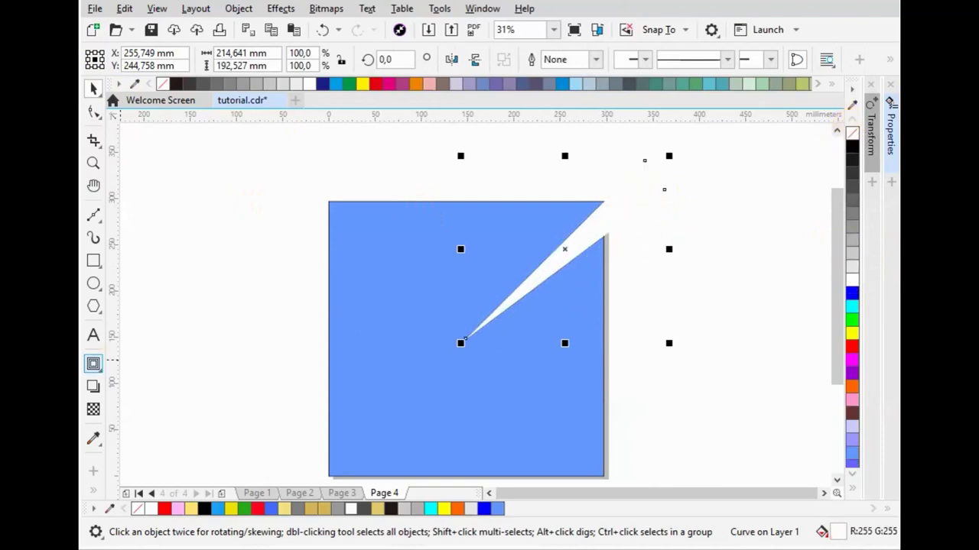
left_click(93, 409)
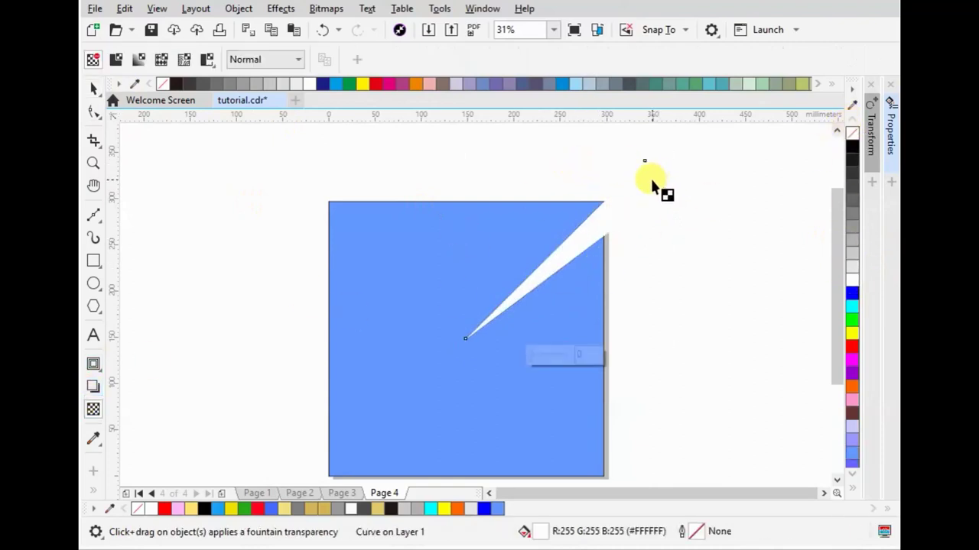
left_click_drag(653, 180, 465, 336)
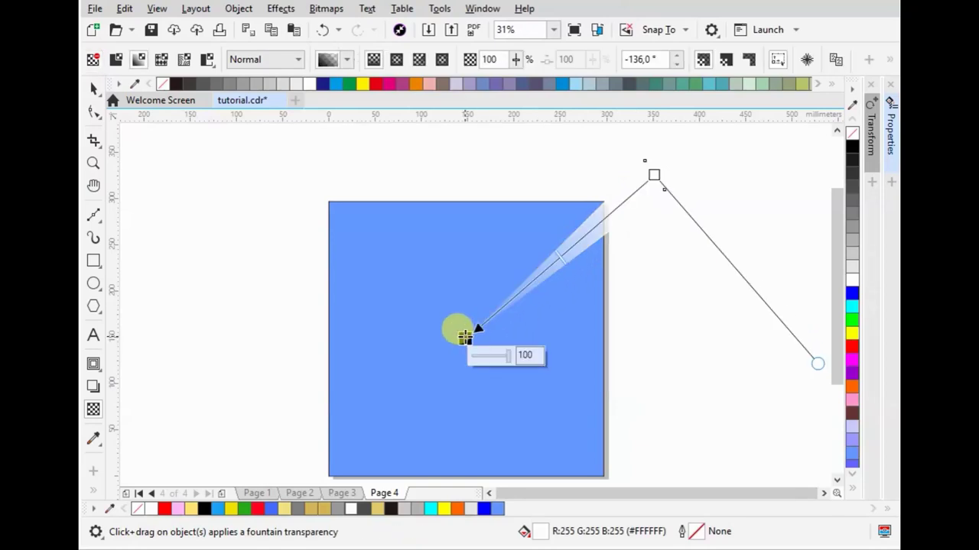
left_click_drag(654, 175, 678, 156)
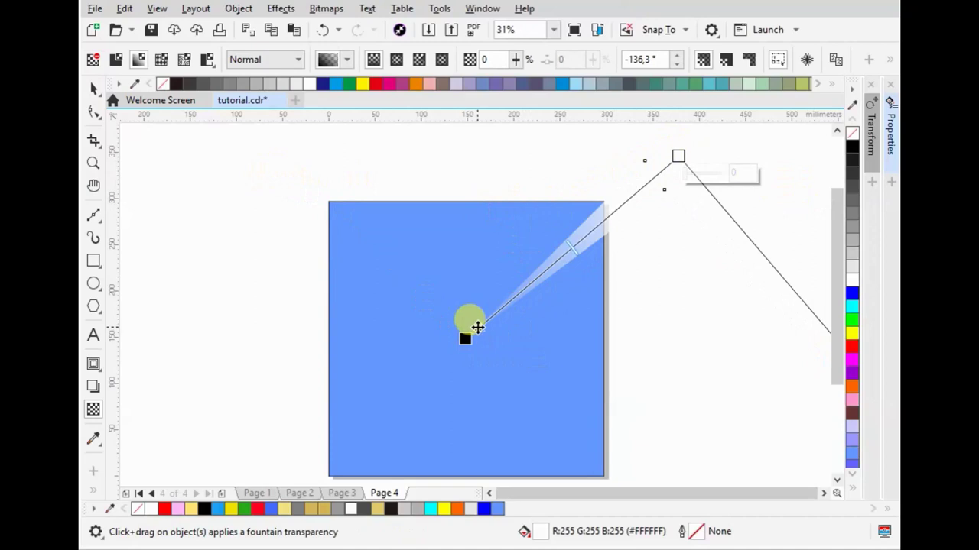
left_click(94, 90)
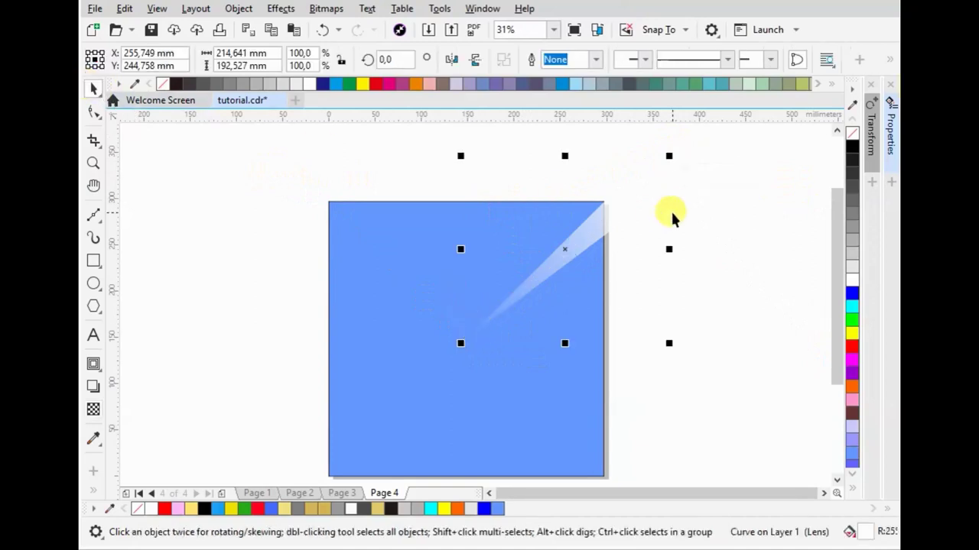
Switch the ray to a uniform transparency of 82
left_click(92, 411)
left_click(115, 59)
left_click(439, 60)
left_click_drag(436, 78, 460, 79)
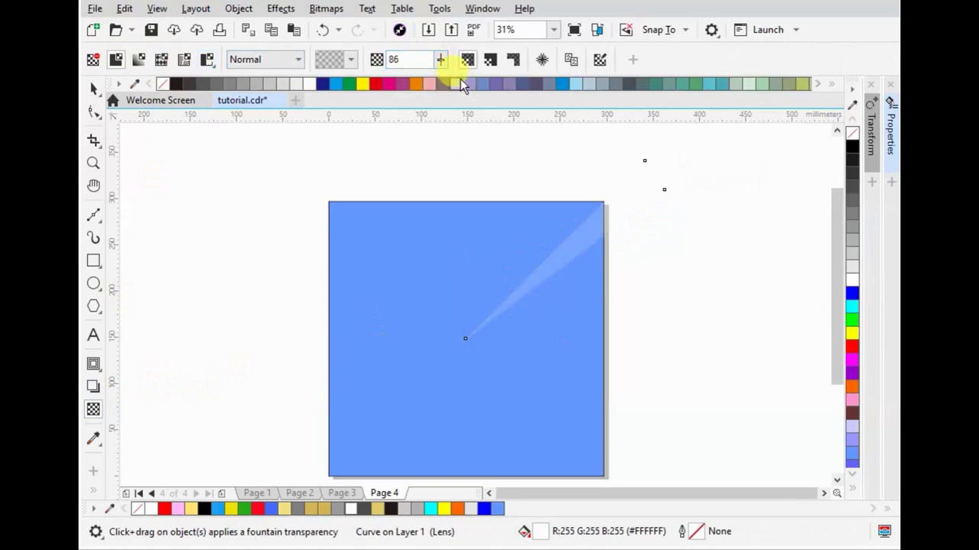
left_click(440, 59)
left_click_drag(456, 79, 451, 79)
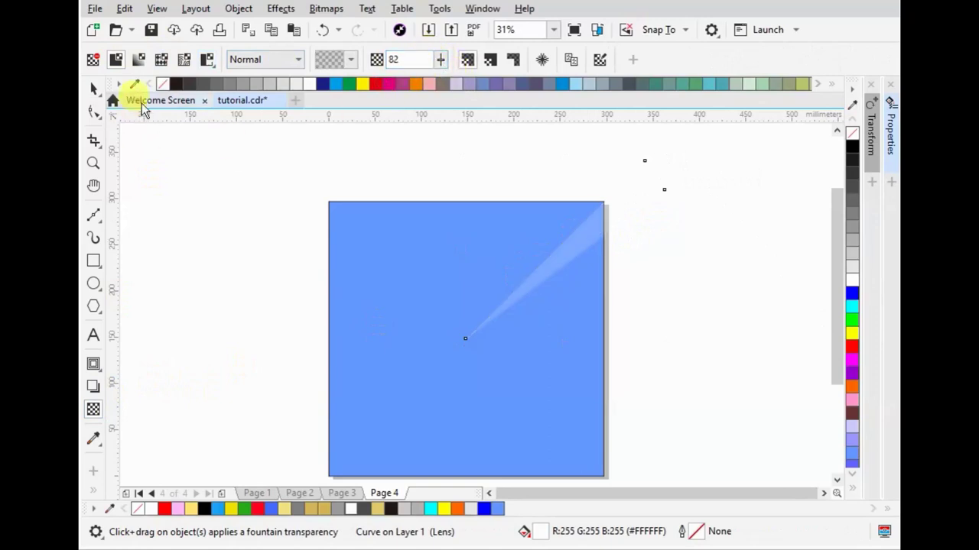
left_click(93, 88)
left_click(584, 250)
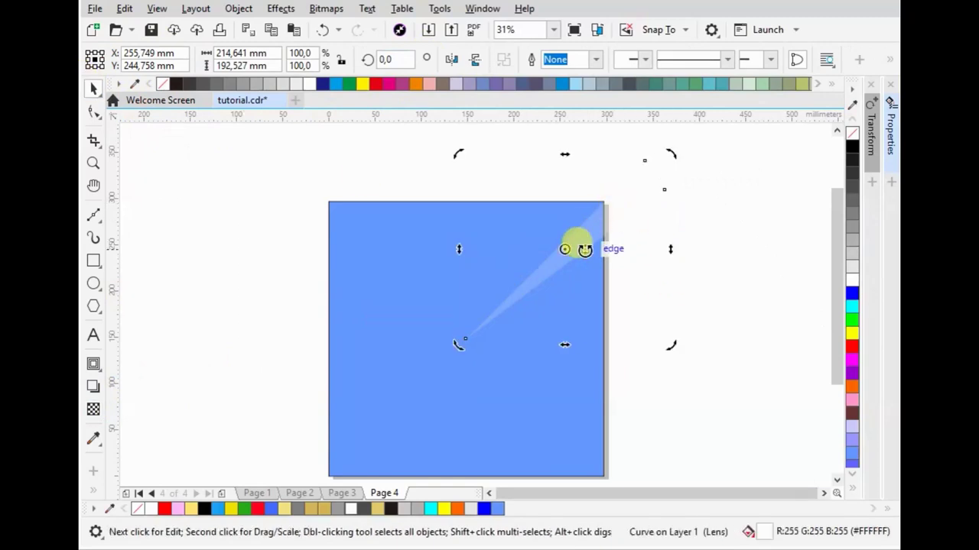
left_click(463, 337)
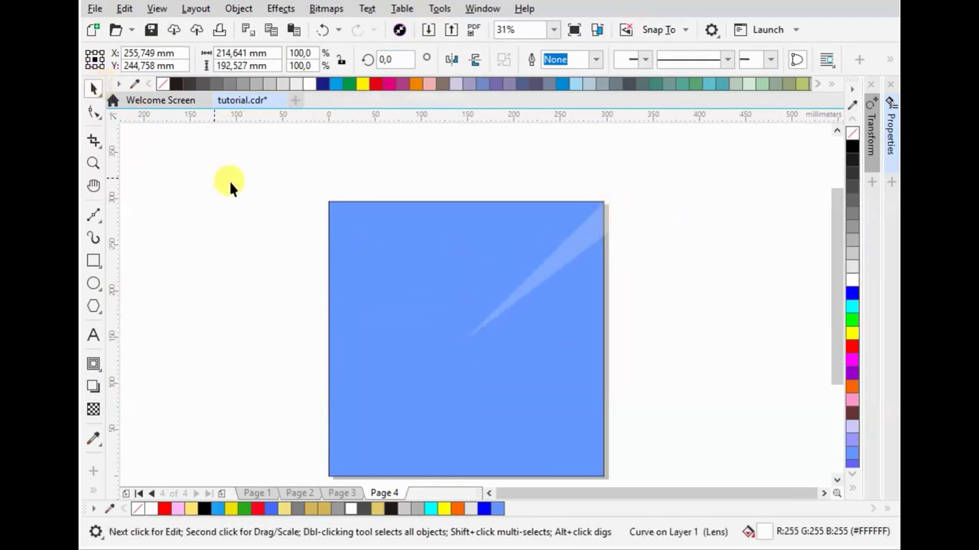
Copy the blue square and its ray to the left and remove the copy's transparency
scroll(719, 195, "down", 2)
left_click(719, 195)
left_click_drag(726, 175, 443, 442)
left_click_drag(577, 306, 361, 300)
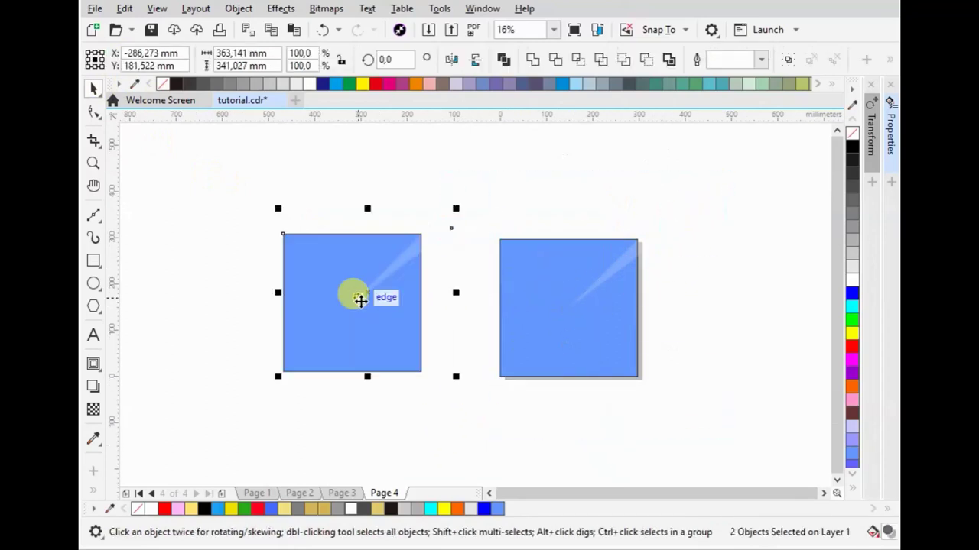
left_click(400, 258)
left_click(93, 409)
left_click(93, 59)
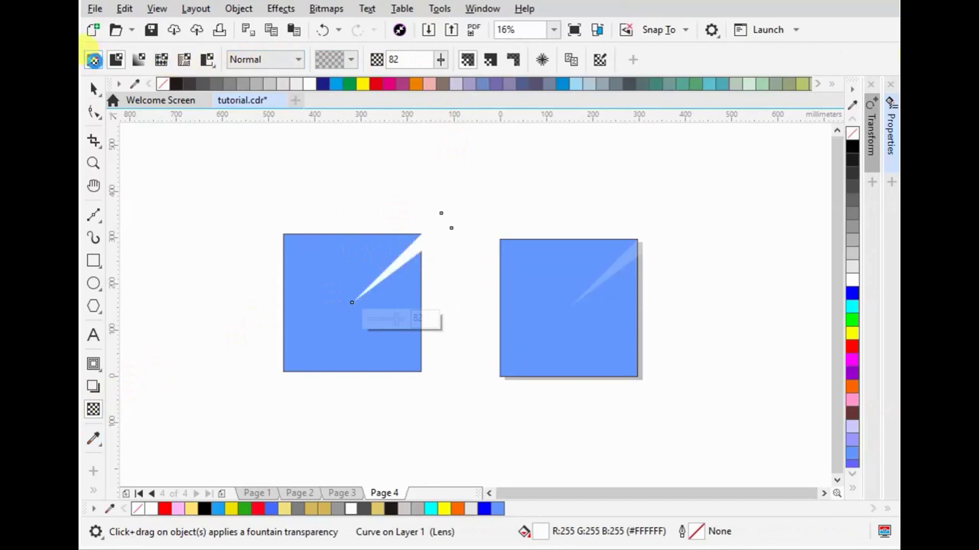
left_click(93, 89)
Recolor the left copy's ray a darker blue and hide the transform settings
left_click(852, 283)
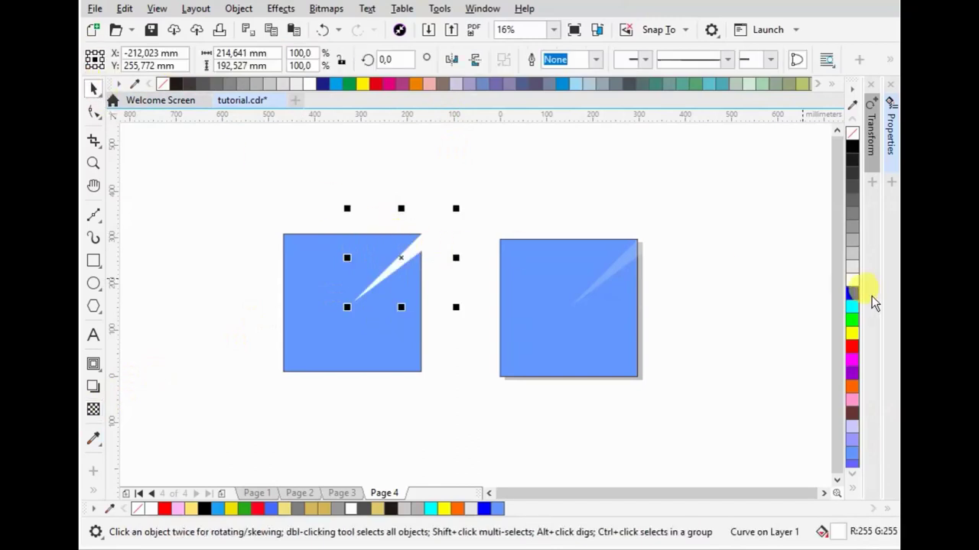
left_click(494, 510)
left_click(484, 510)
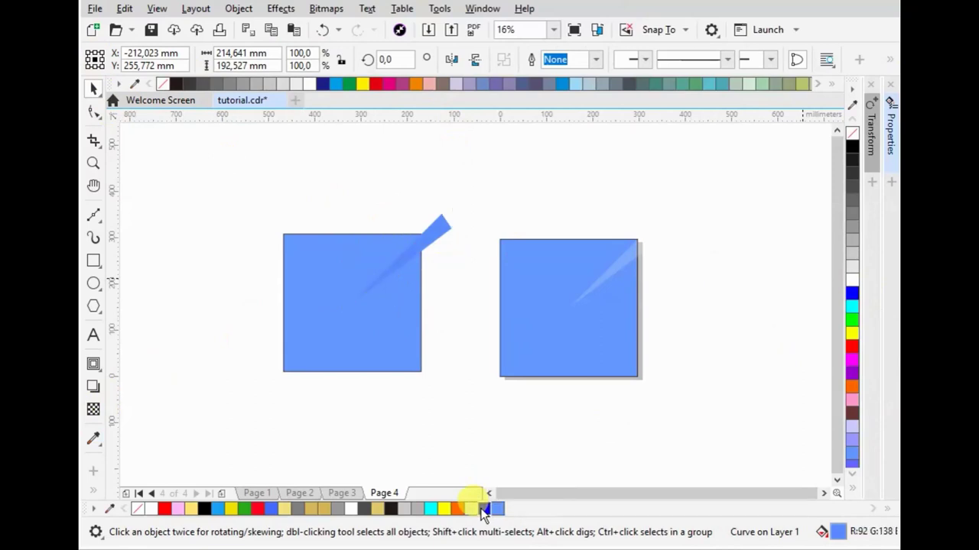
left_click(450, 407)
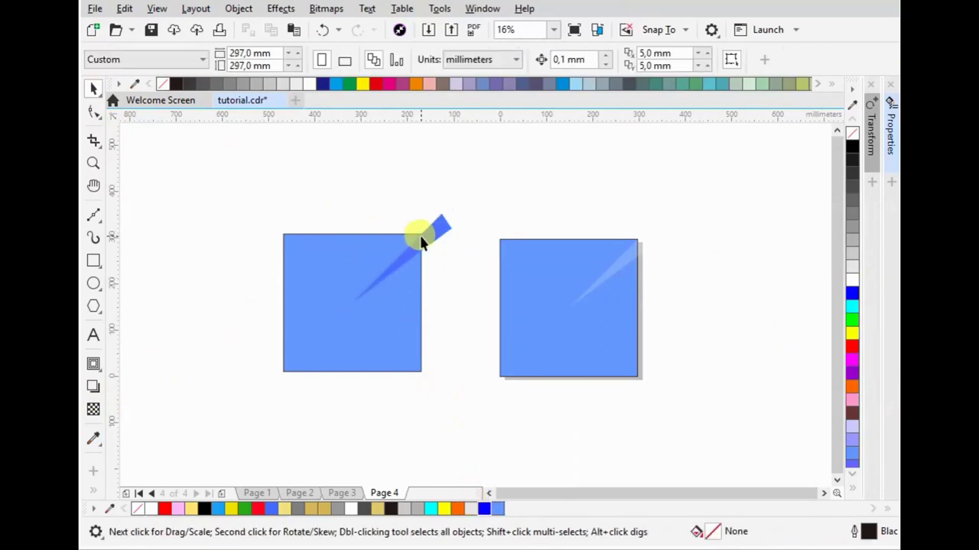
left_click(872, 168)
left_click(249, 9)
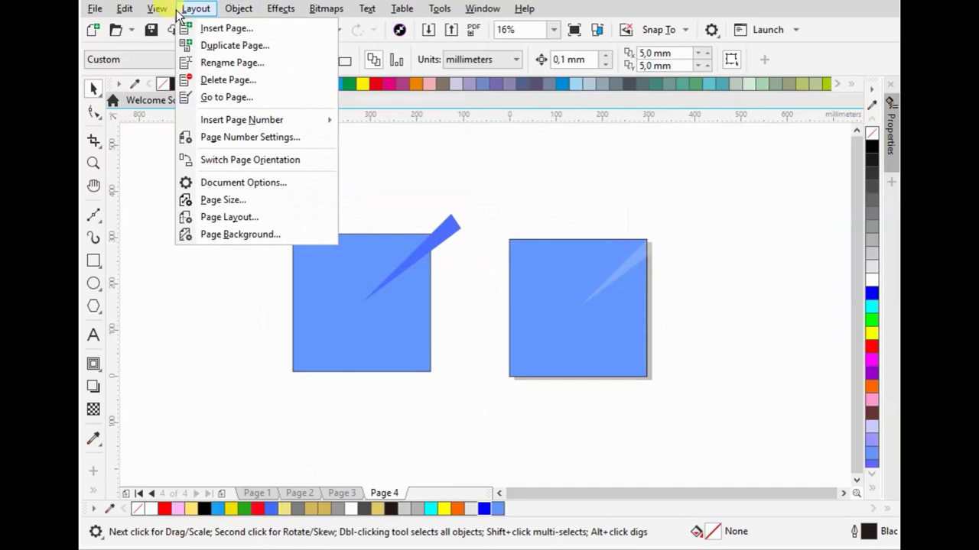
left_click(651, 11)
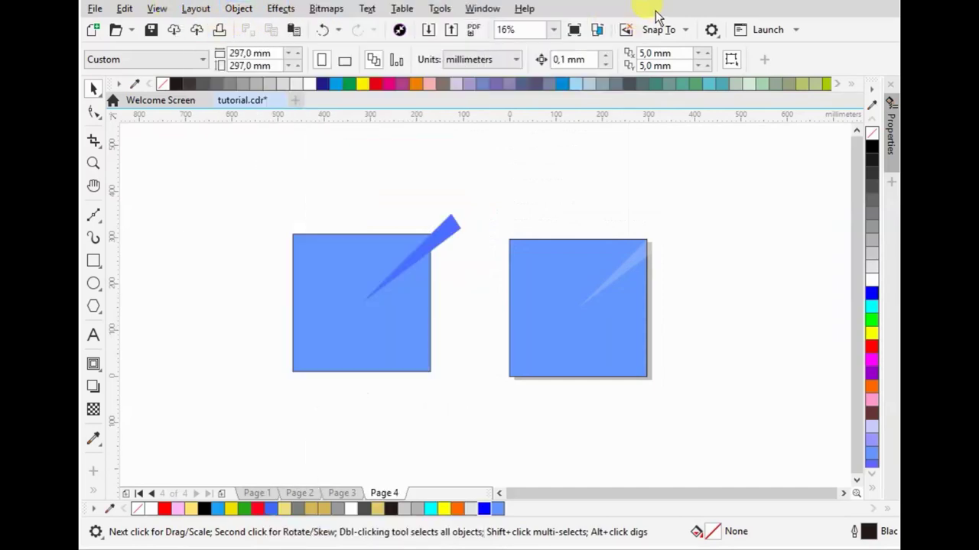
left_click(278, 10)
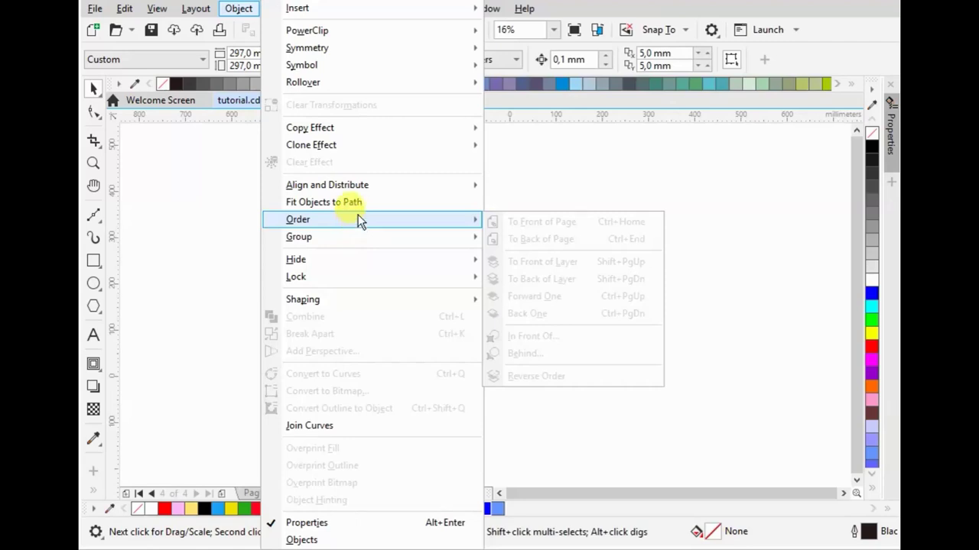
mouse_move(157, 8)
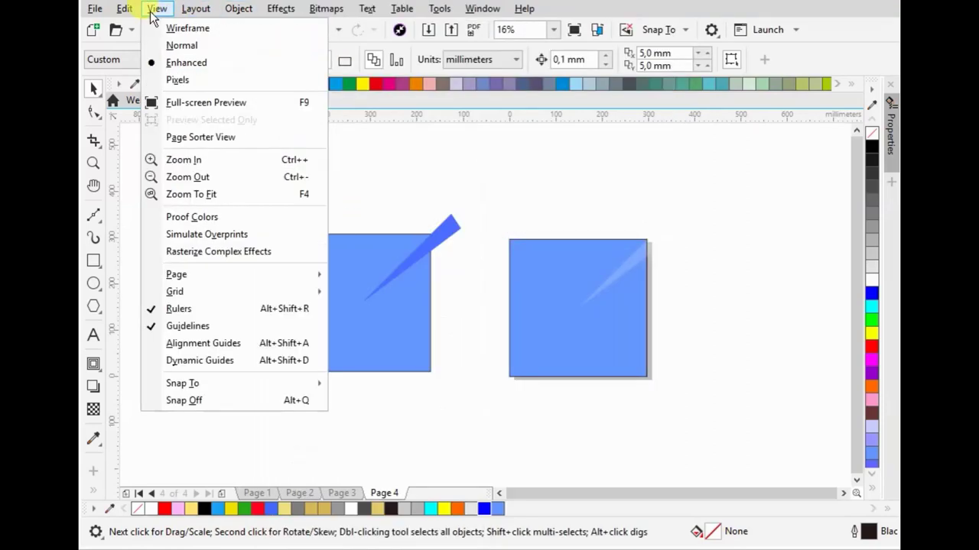
Browse the view and effects menus, closing them without applying anything
left_click(500, 200)
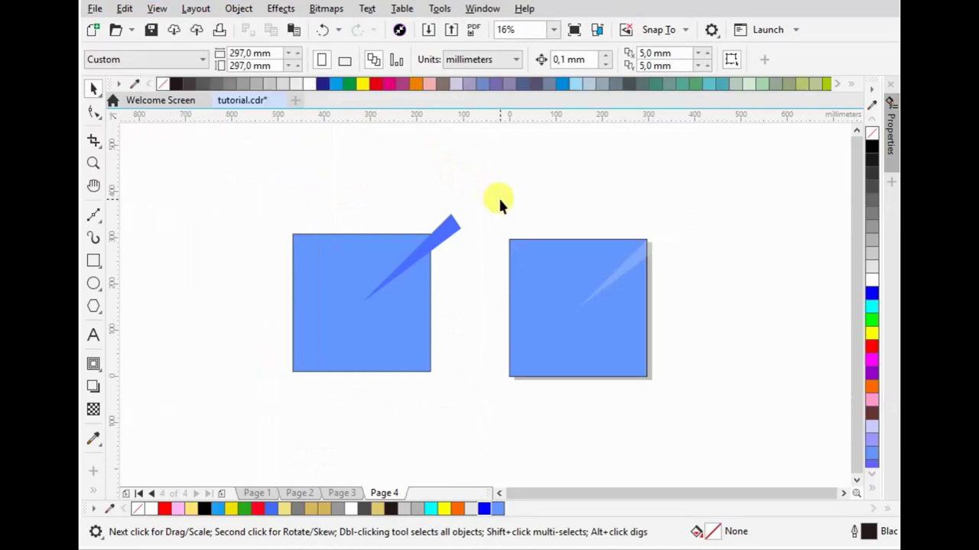
left_click(285, 13)
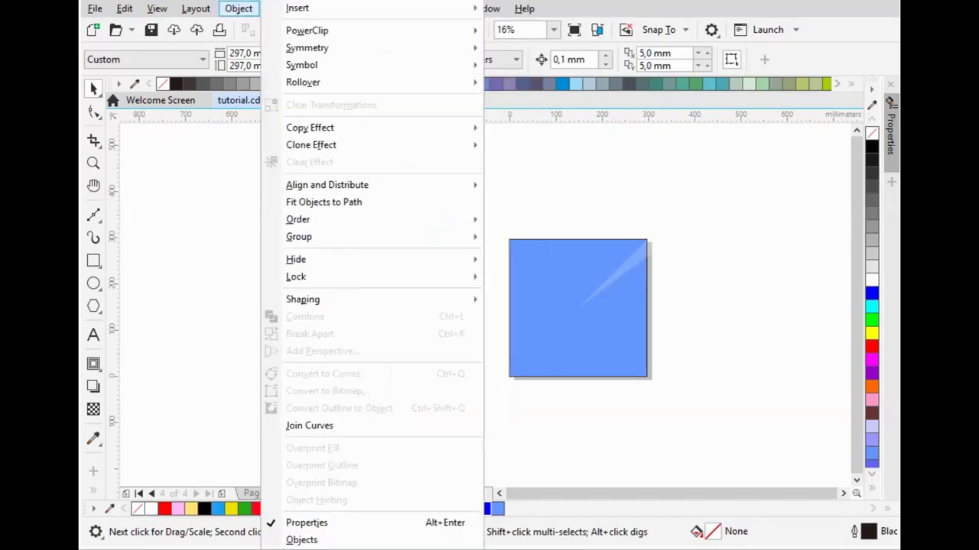
mouse_move(239, 9)
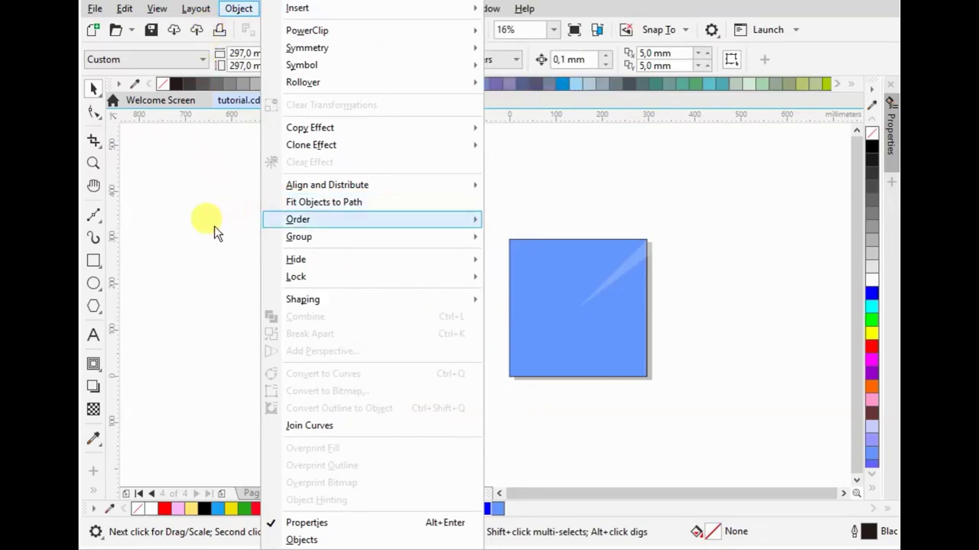
left_click(207, 253)
left_click(92, 334)
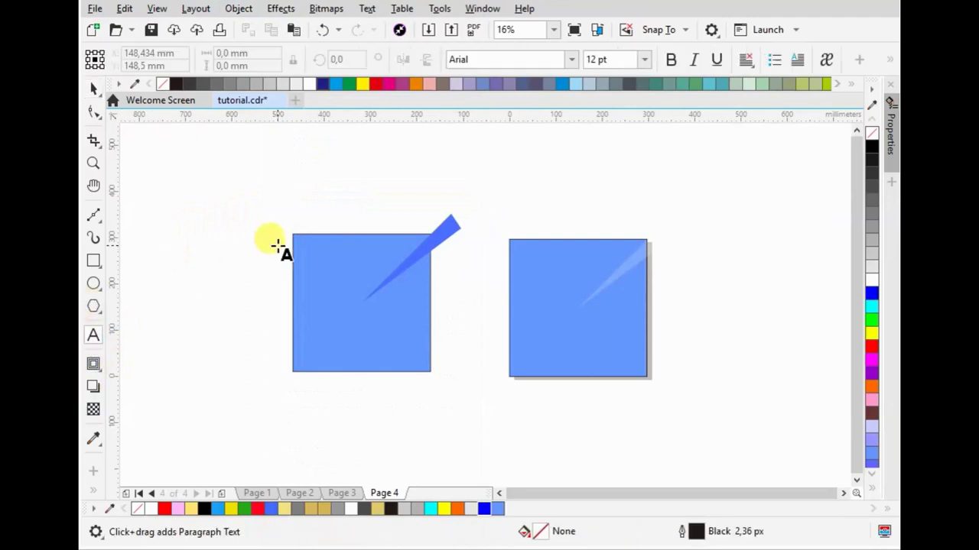
Open the Transform docker with Alt+F7 and add the note 'Press Alt + F7 for showing the transform setting'
key("alt+F7")
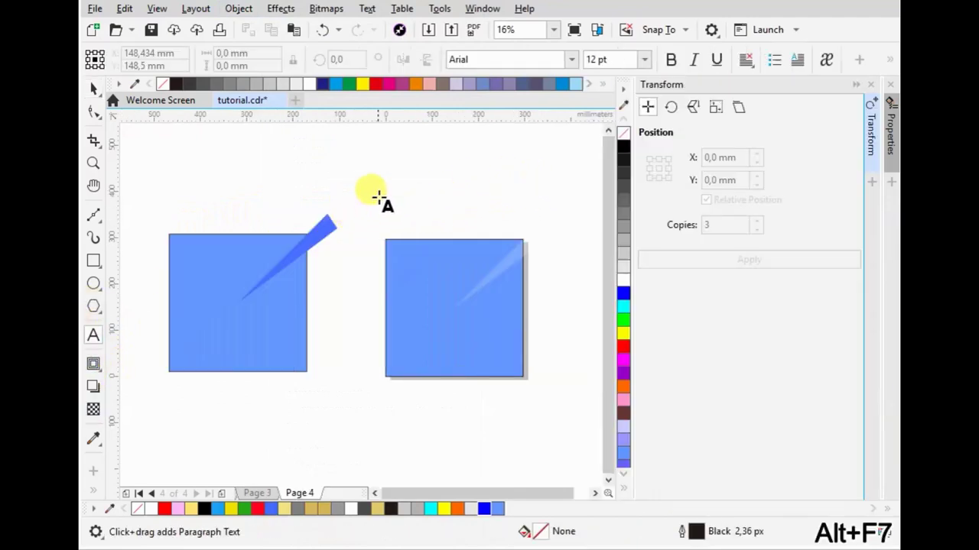
left_click(379, 197)
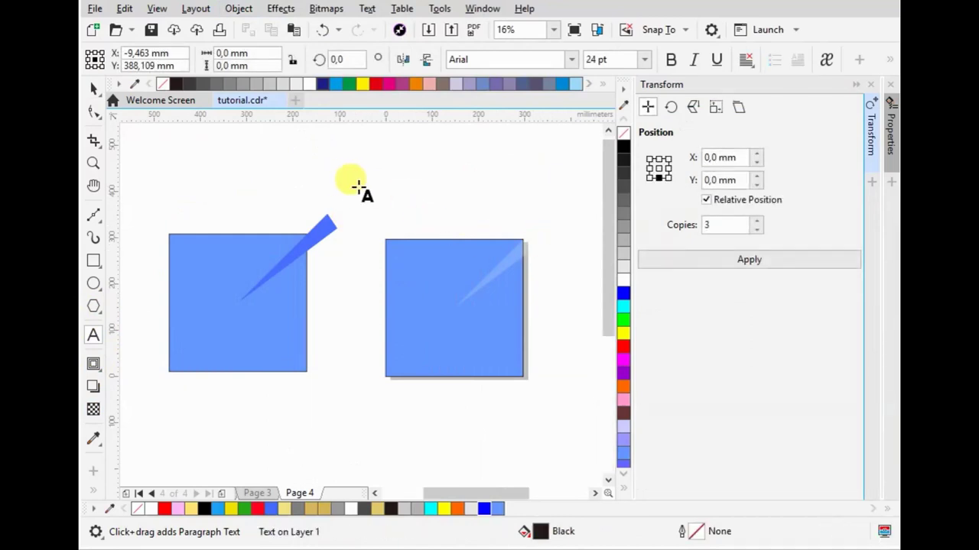
scroll(370, 187, "up", 3)
type("Press Alt + F7 for sho")
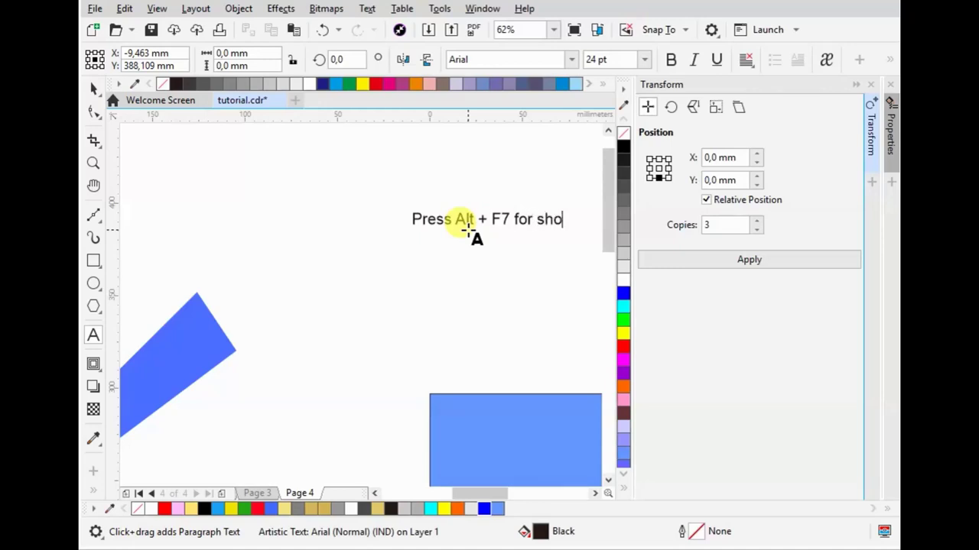
type("wing the t")
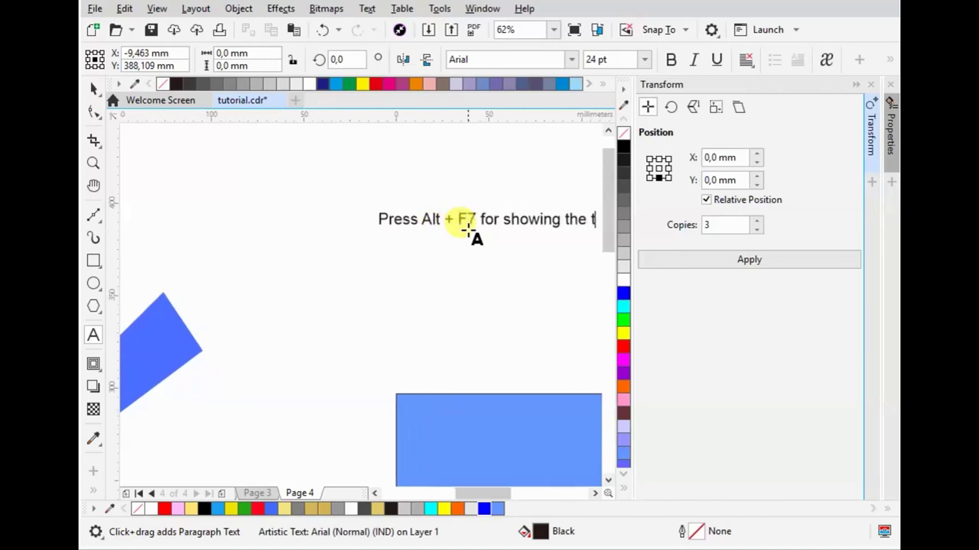
type("ransform")
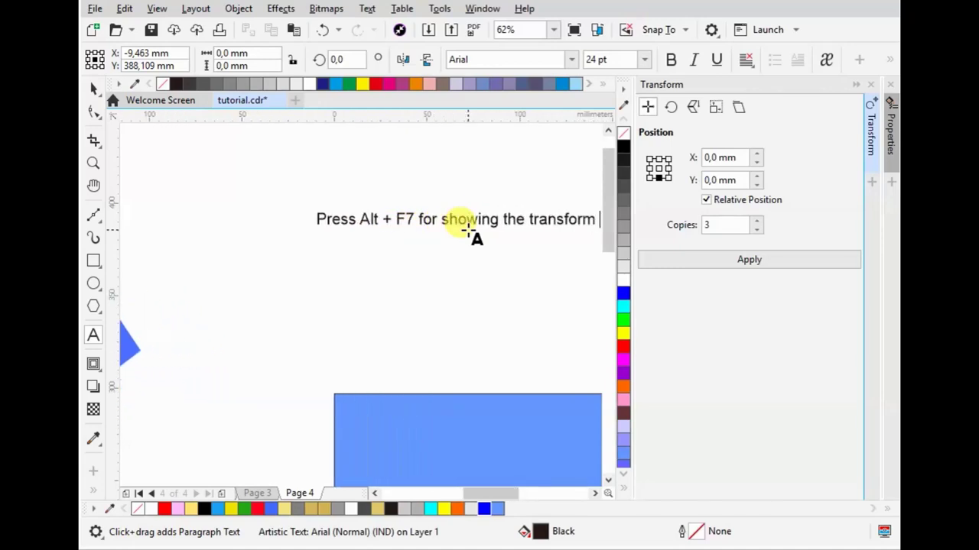
type("tbl")
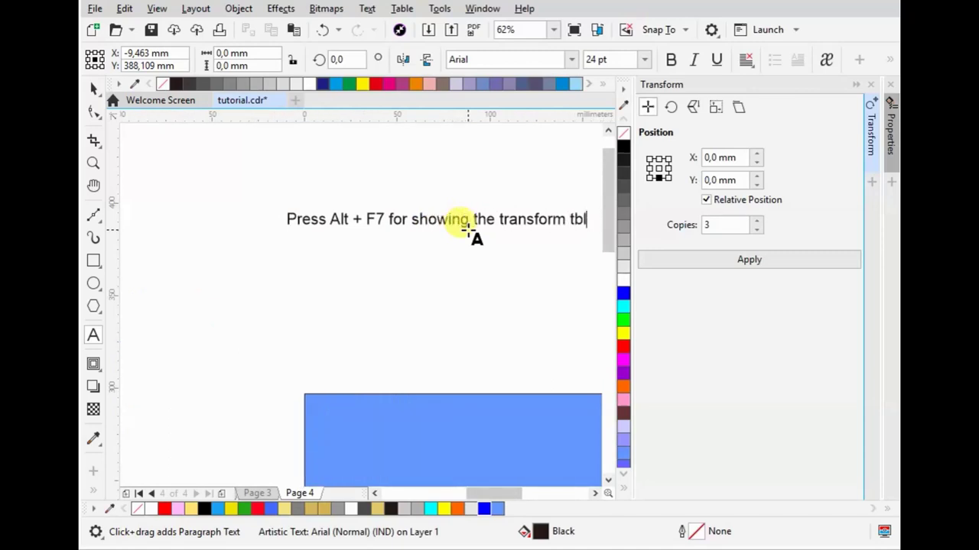
type("eble")
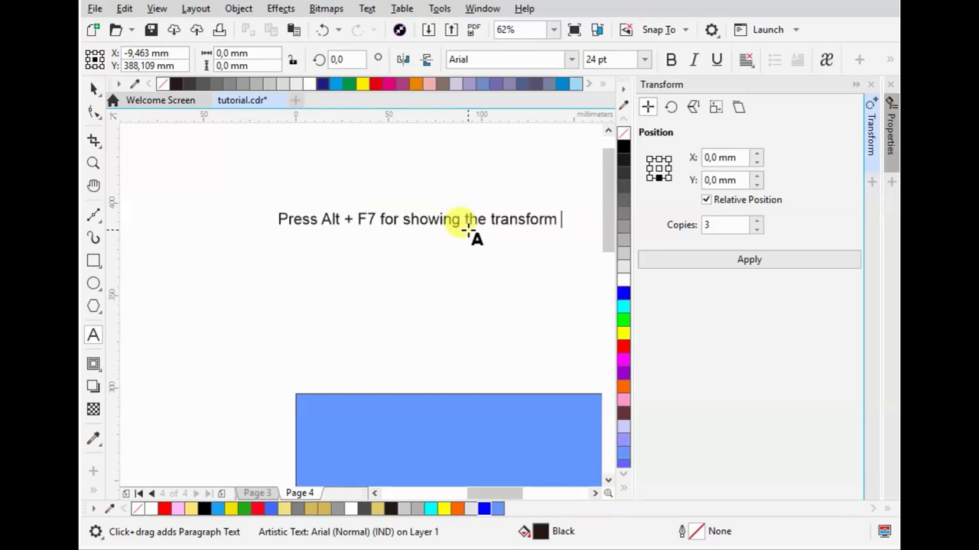
type("ng")
left_click(92, 87)
left_click(225, 270)
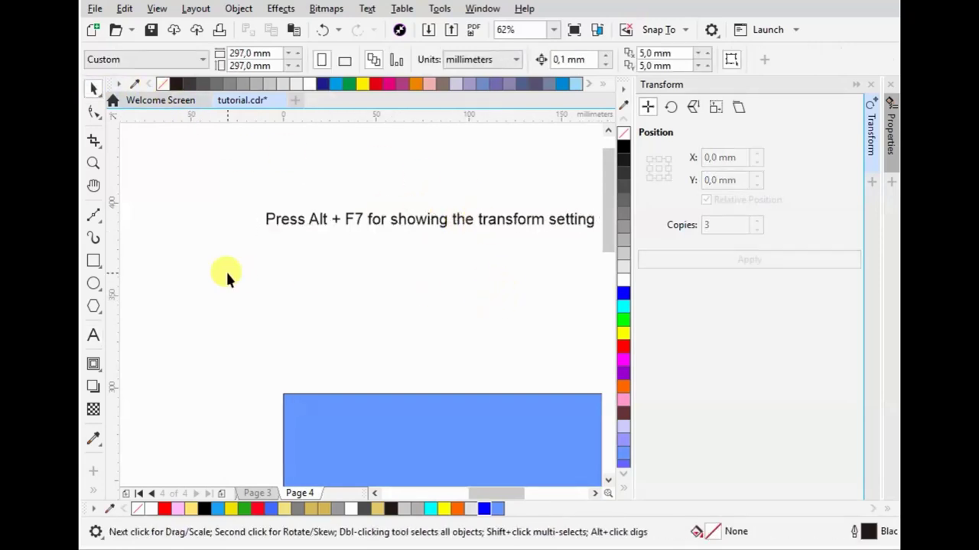
Delete the note text and select the right square's pale translucent ray
scroll(292, 249, "right", 1)
left_click(311, 241)
key("Delete")
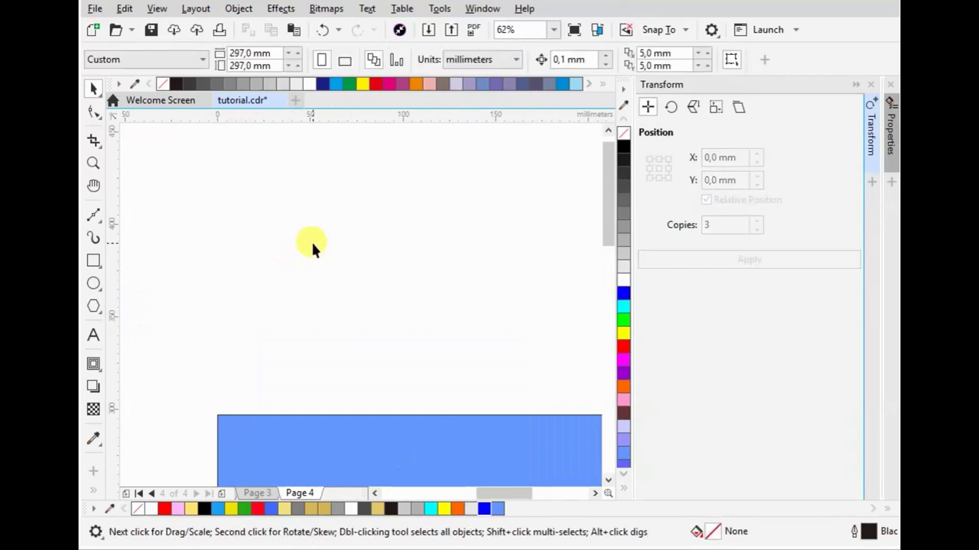
scroll(477, 287, "down", 3)
scroll(479, 296, "up", 1)
left_click(535, 276)
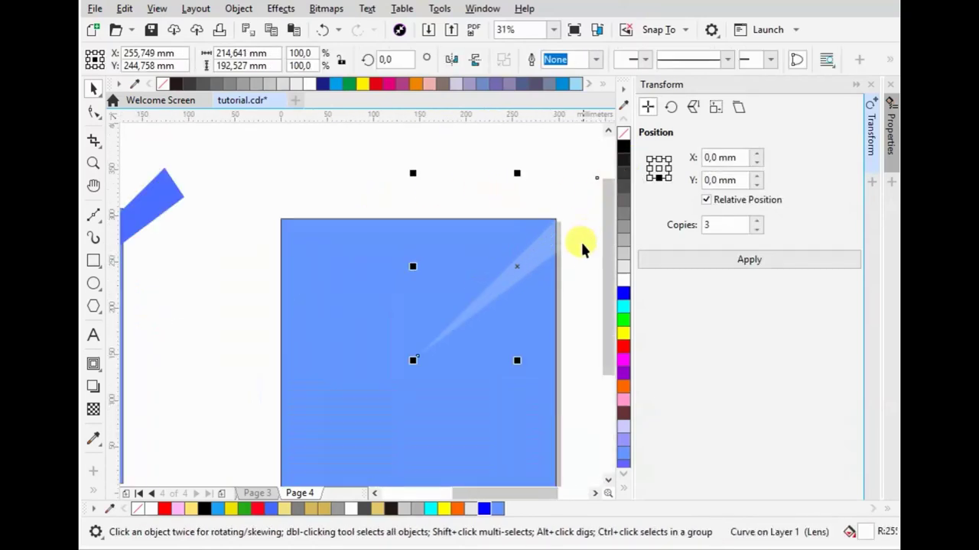
left_click(528, 254)
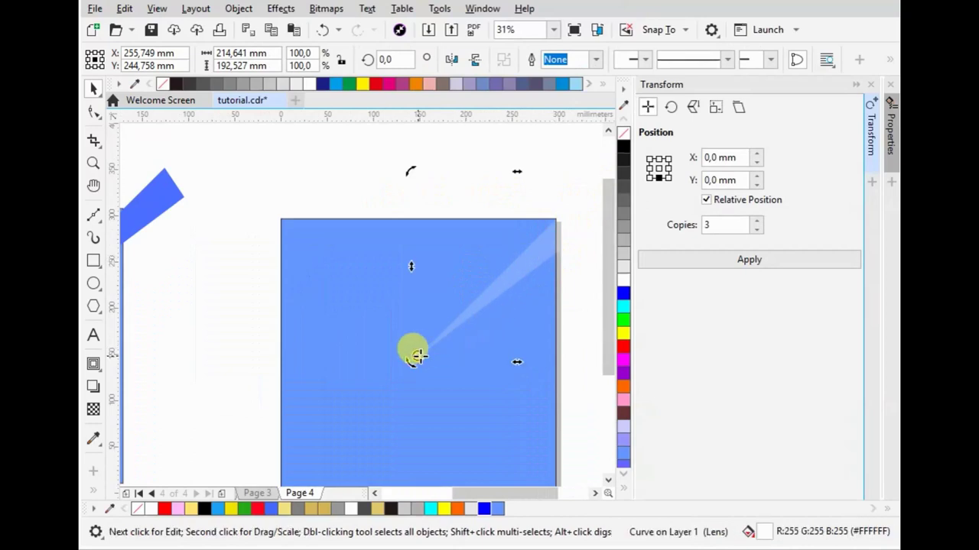
left_click(418, 357)
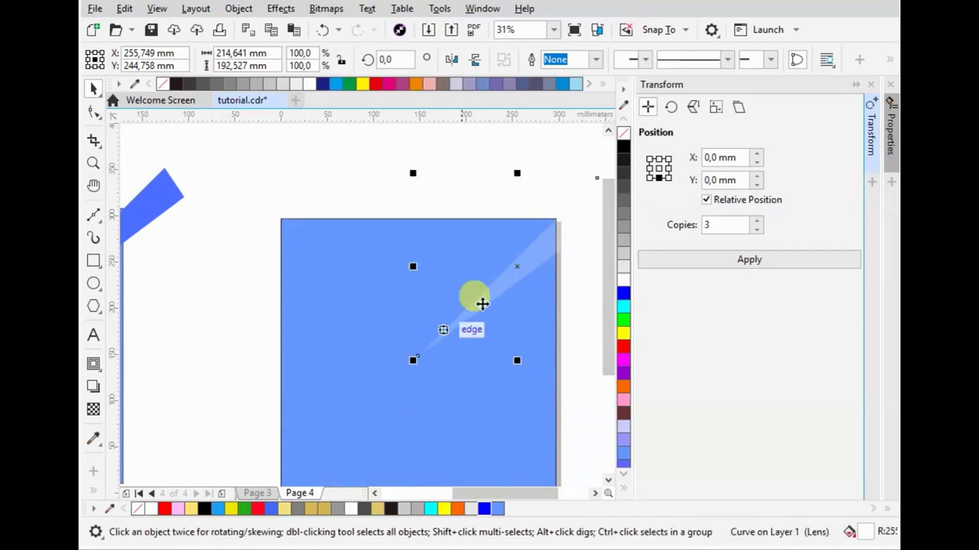
Rotate-copy the pale ray at 15° with 10 copies, applying repeatedly to fill the square
left_click(671, 107)
double_click(726, 157)
type("15")
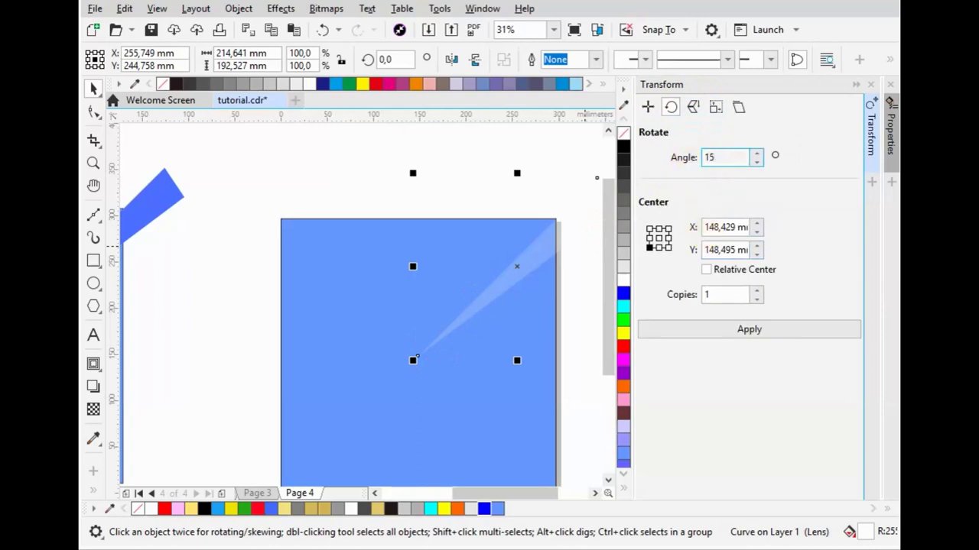
double_click(734, 294)
type("10")
key("Return")
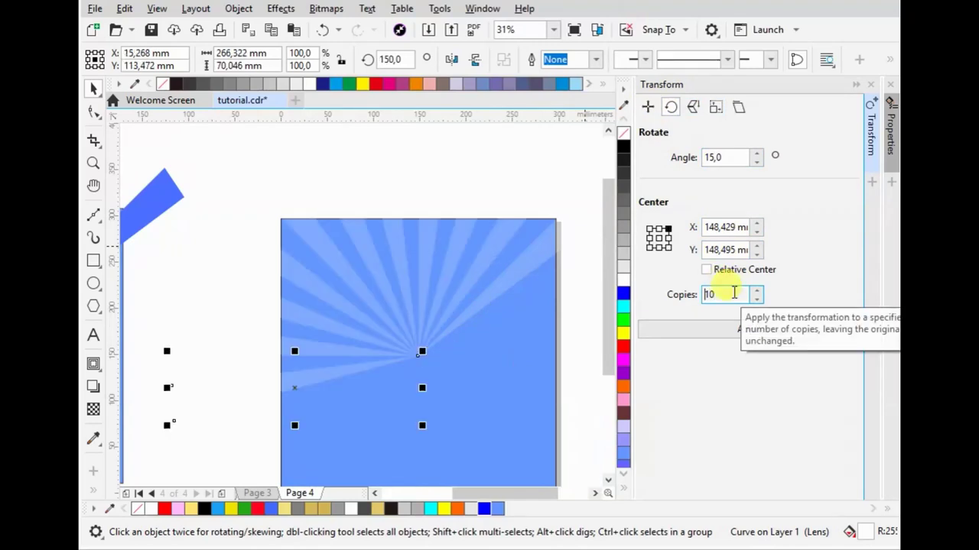
key("Return")
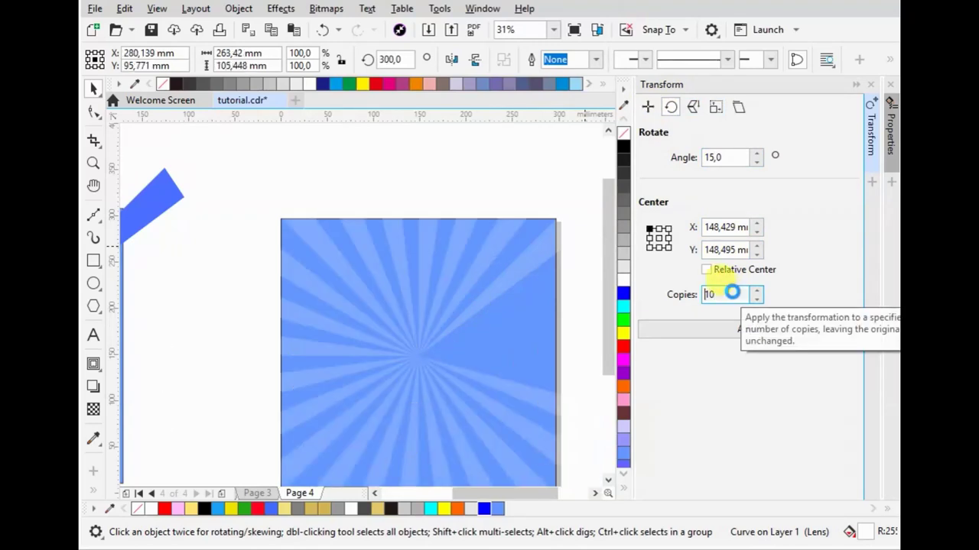
key("Return")
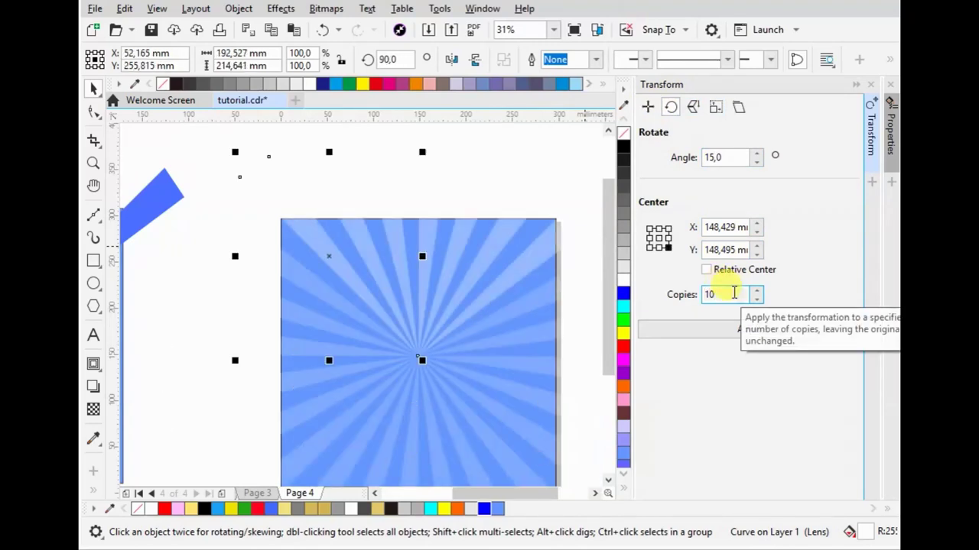
key("Return")
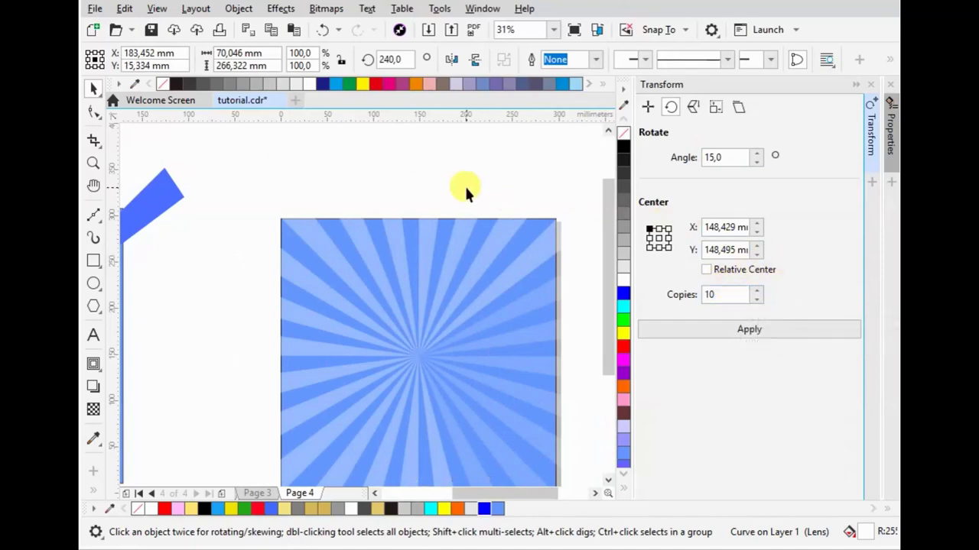
key("Return")
scroll(464, 184, "down", 2)
Select all the pale sunburst rays and set their outline to none
left_click_drag(328, 398, 586, 124)
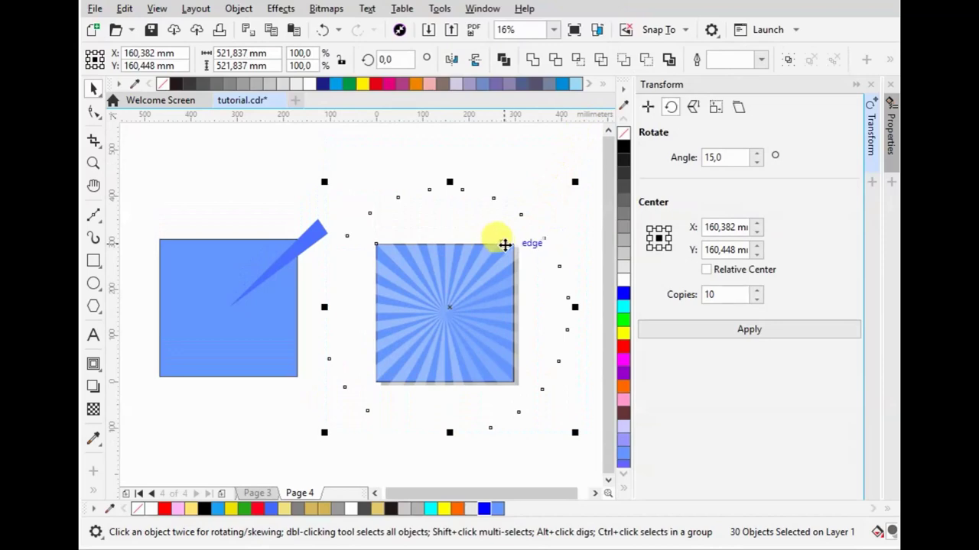
scroll(509, 248, "up", 8)
right_click(623, 231)
scroll(457, 194, "down", 5)
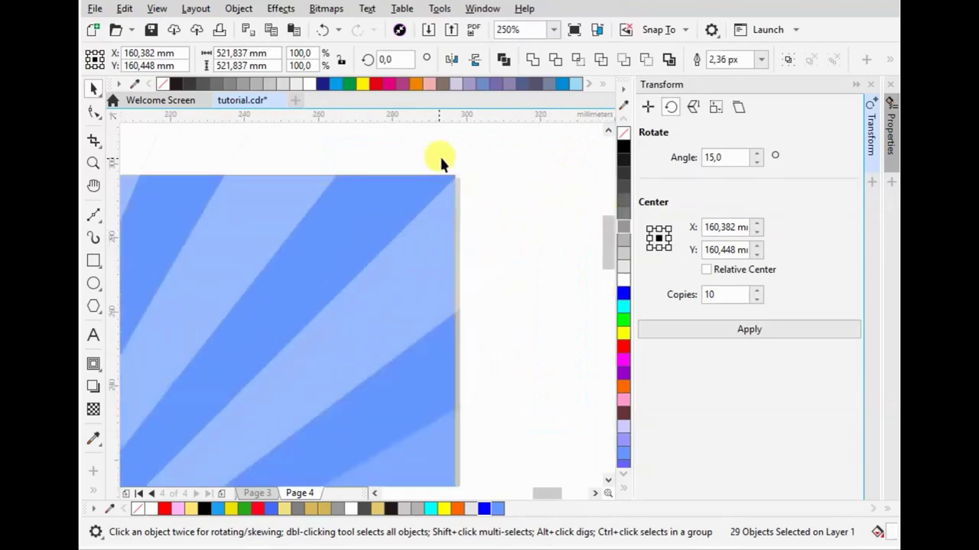
scroll(442, 159, "down", 8)
Undo the accidental downward move of the sunburst and the last few rotated copies
left_click_drag(470, 179, 503, 282)
key("ctrl+z")
scroll(474, 260, "up", 1)
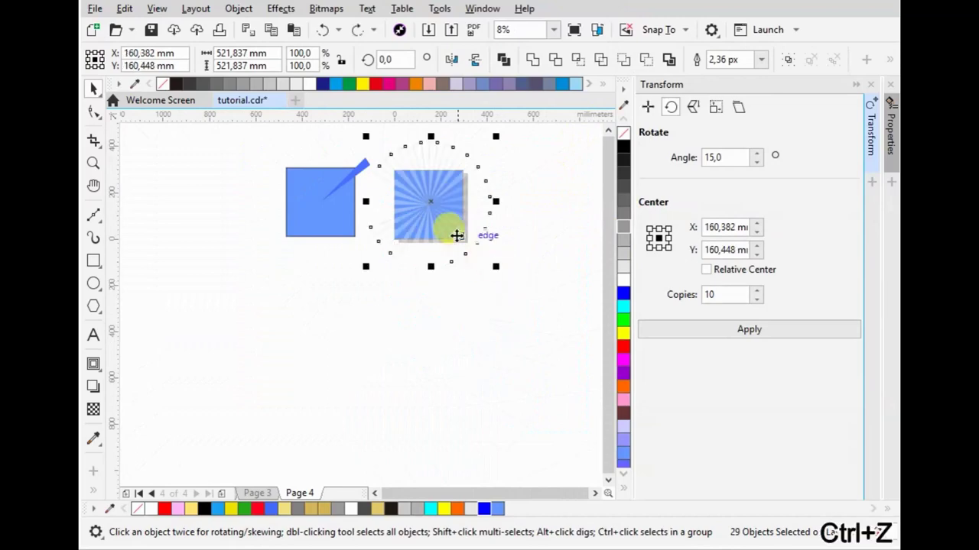
scroll(436, 202, "up", 1)
scroll(436, 291, "up", 1)
key("ctrl+z")
key("ctrl+z")
key("ctrl+z")
scroll(398, 290, "down", 3)
scroll(397, 291, "up", 4)
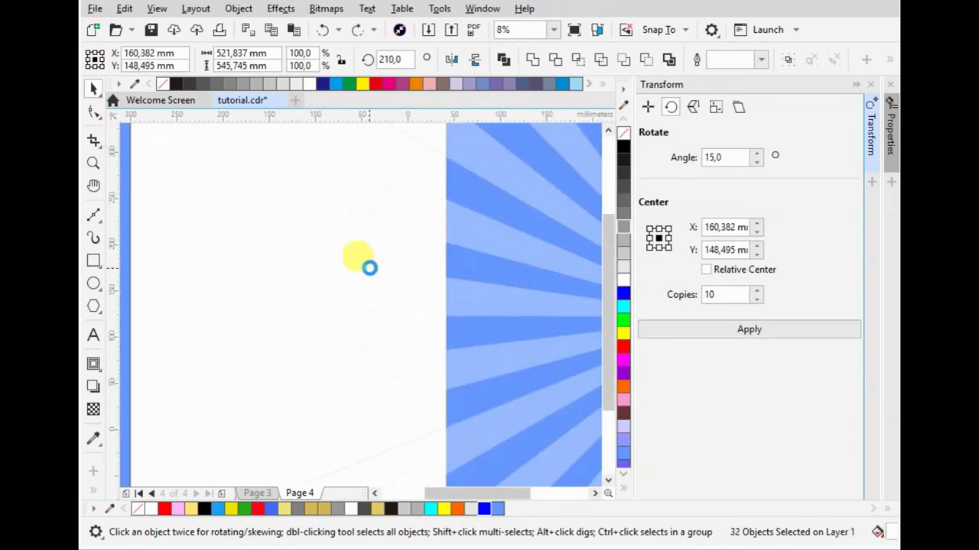
scroll(371, 245, "down", 1)
key("ctrl+z")
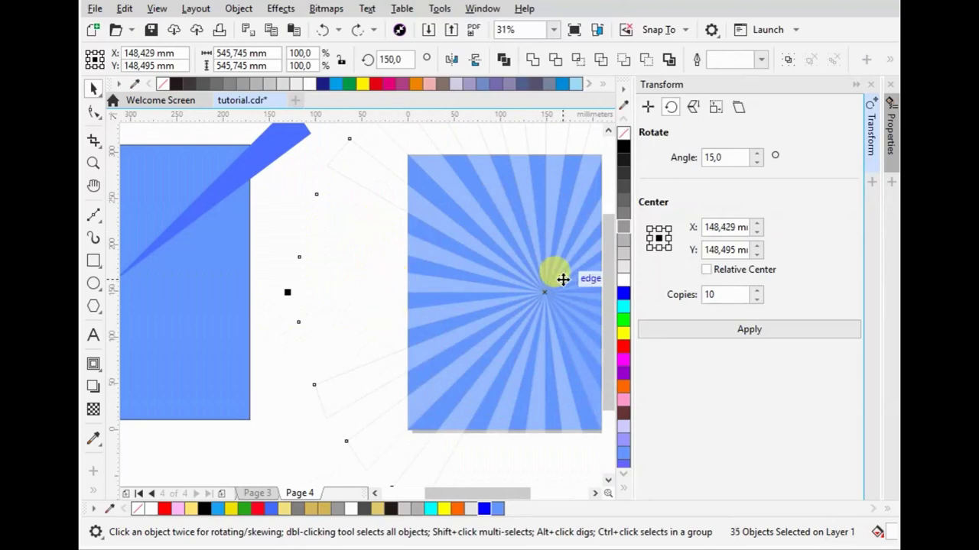
scroll(376, 285, "down", 1)
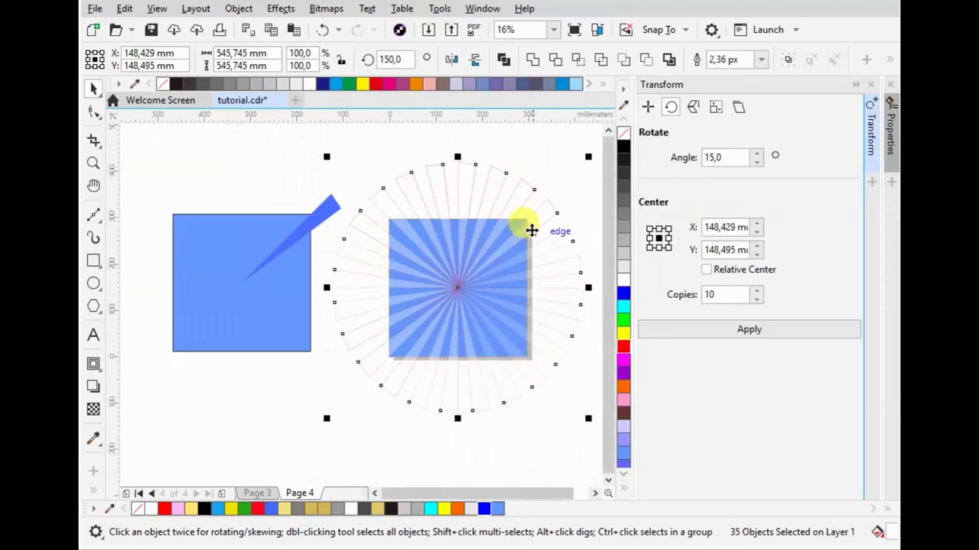
Try moving the ray ring lower and to the top edge, undoing to keep it centred
left_click_drag(531, 231, 545, 382)
key("ctrl+z")
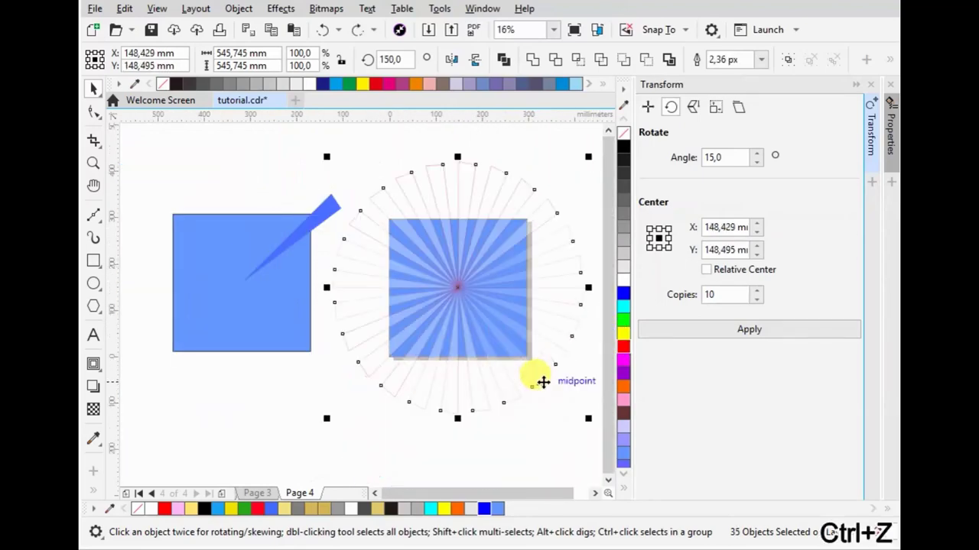
left_click_drag(484, 291, 503, 233)
key("ctrl+z")
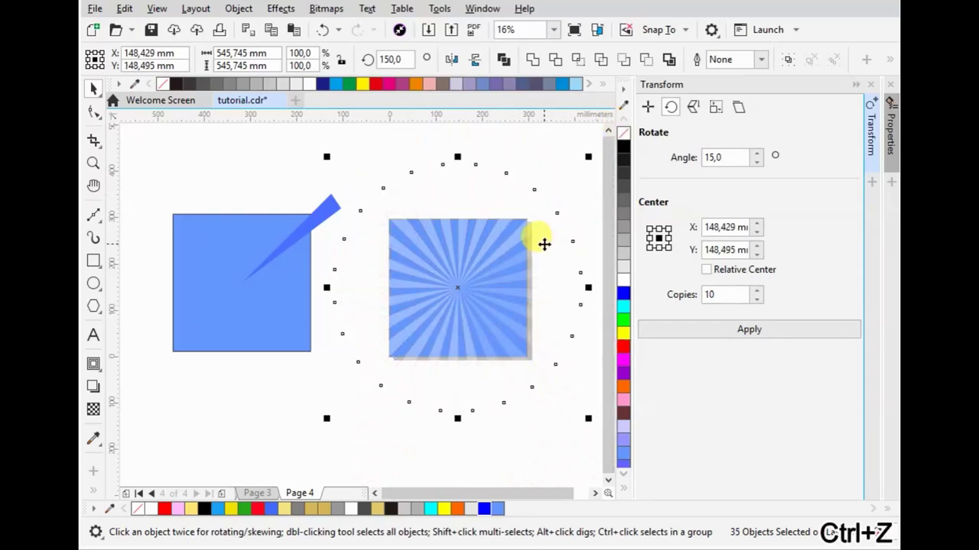
right_click(543, 244)
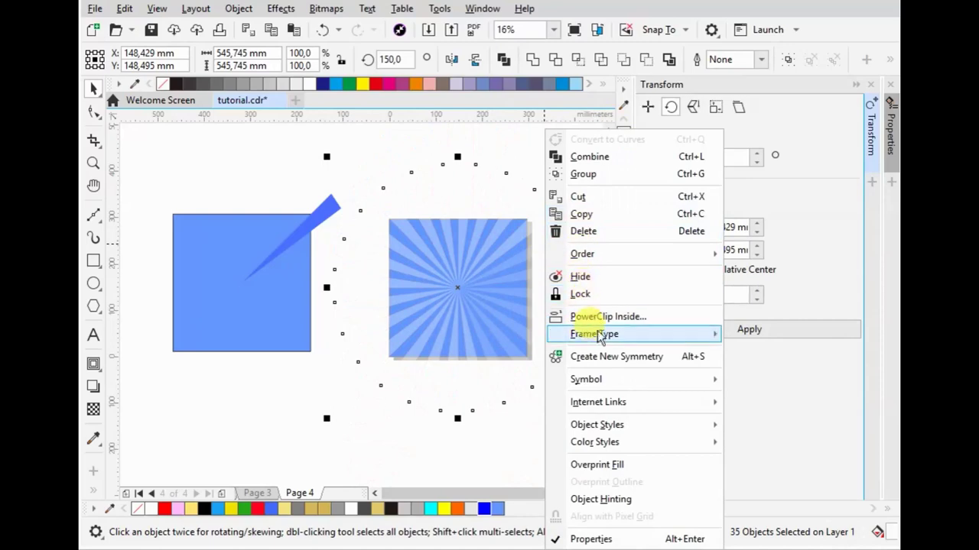
Group the 35 pale rays and send the group behind the blue square
left_click(597, 174)
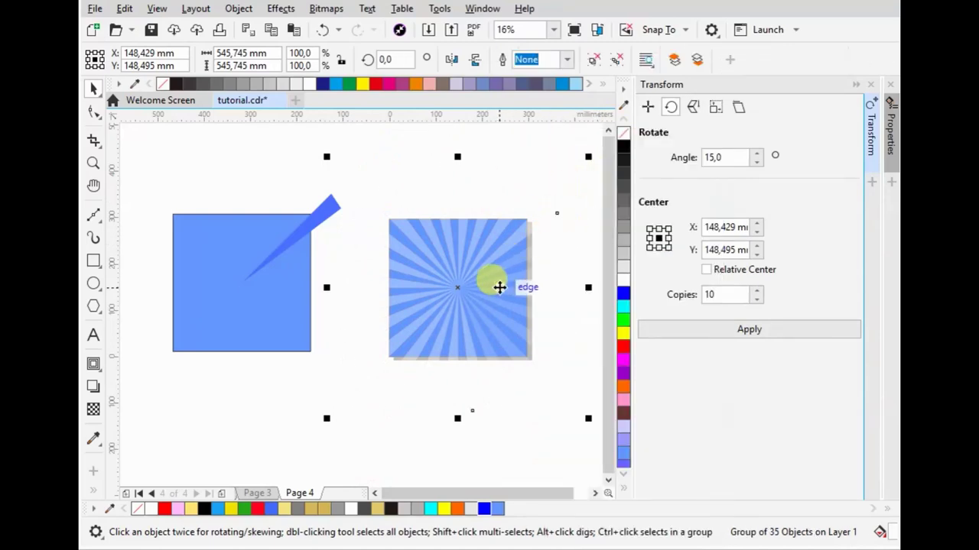
left_click_drag(497, 280, 553, 201)
left_click(545, 248)
right_click(548, 238)
mouse_move(585, 214)
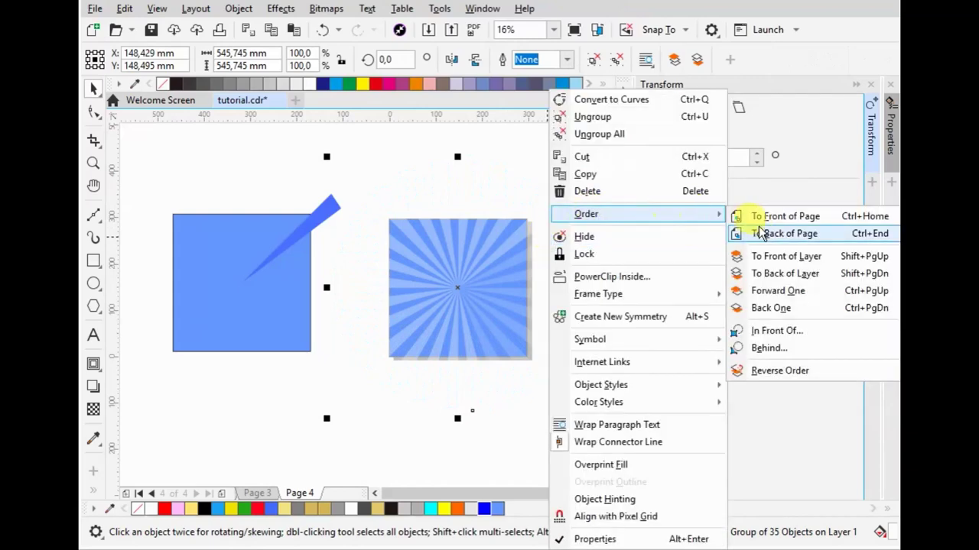
left_click(769, 234)
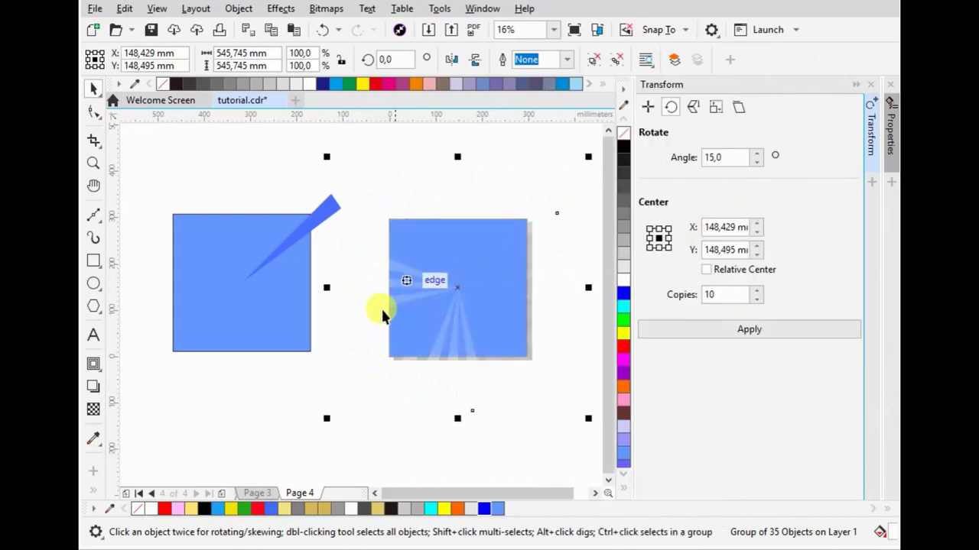
PowerClip the ray group inside the blue square so it is trimmed to its edges
left_click(467, 354)
left_click(433, 336)
scroll(439, 314, "up", 2)
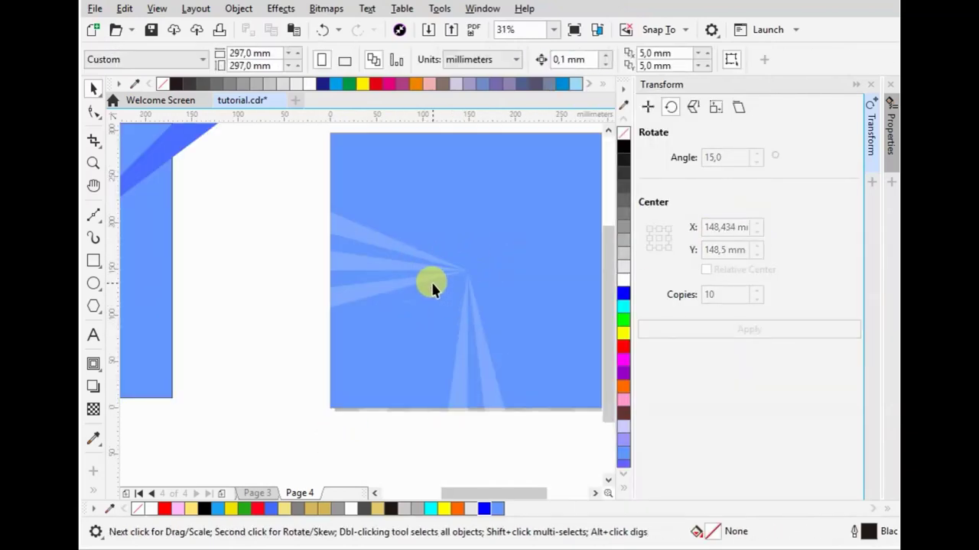
left_click(352, 266)
key("Escape")
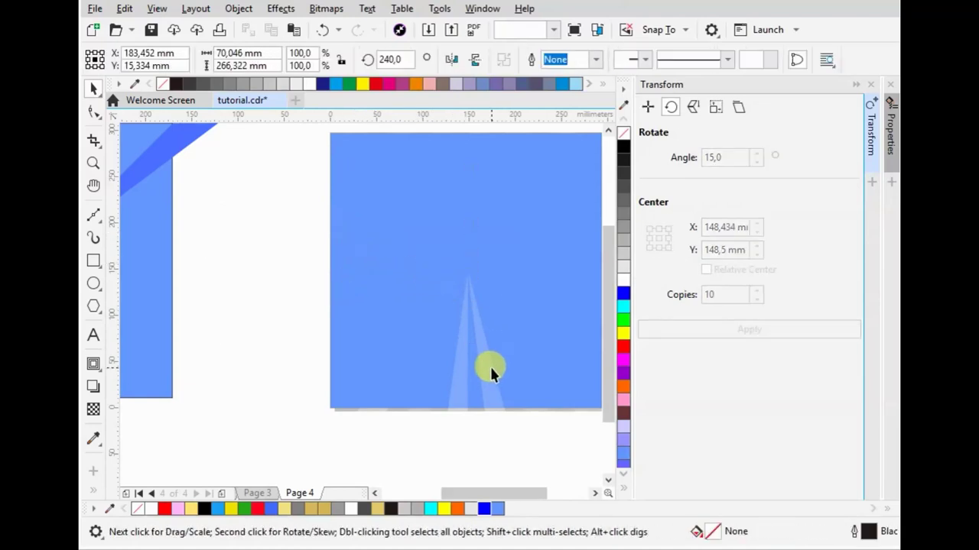
right_click(453, 424)
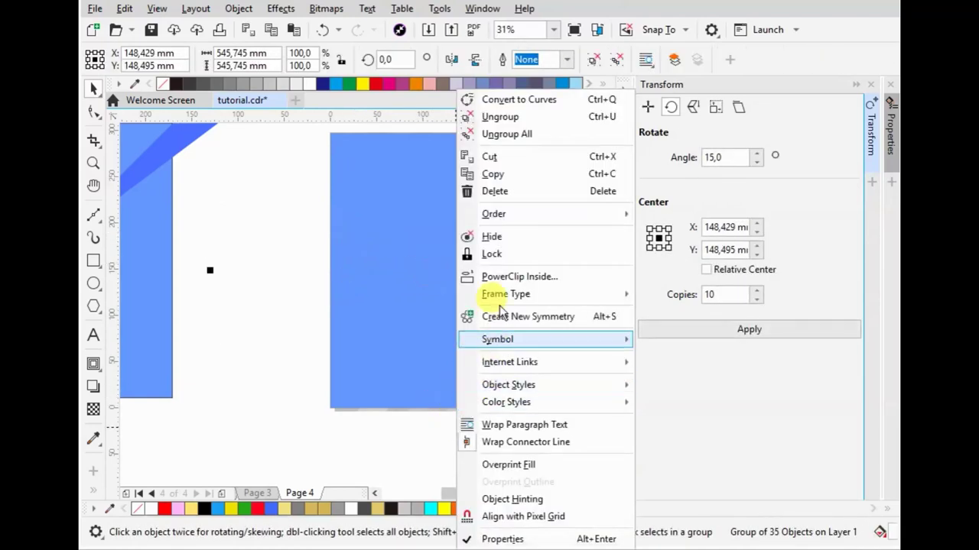
left_click(455, 270)
scroll(489, 270, "down", 2)
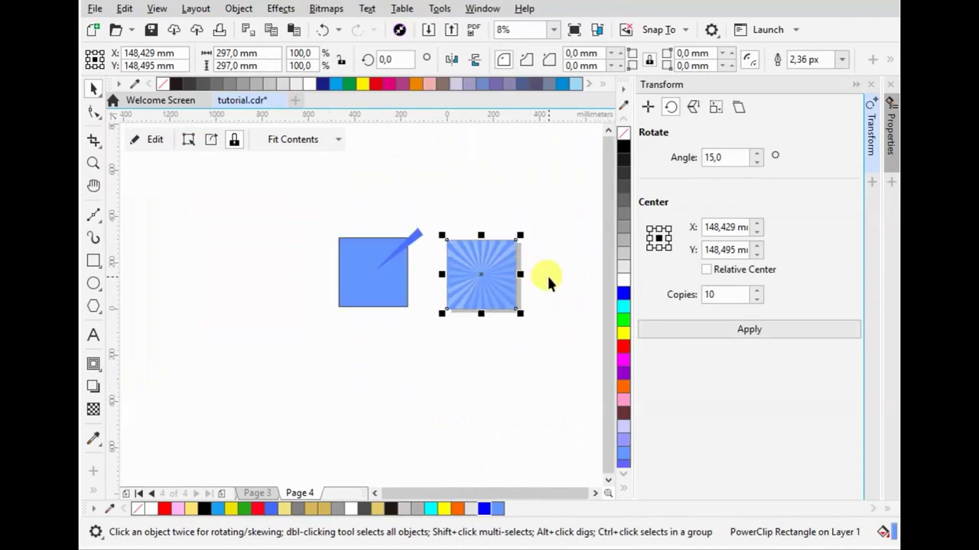
left_click(547, 274)
scroll(374, 261, "up", 1)
left_click(450, 201)
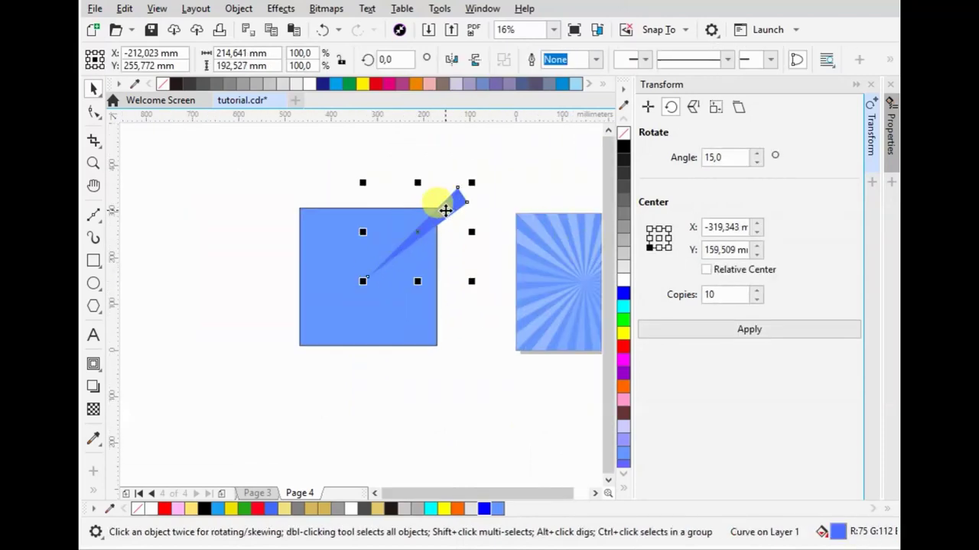
Fill the left square red and recolour its single ray orange
left_click(442, 206)
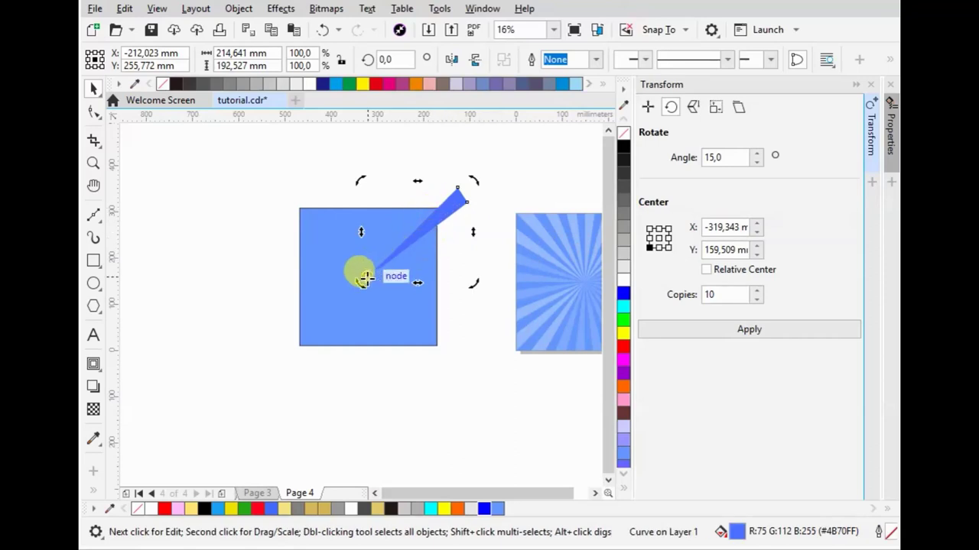
left_click(319, 239)
left_click(623, 347)
left_click(455, 206)
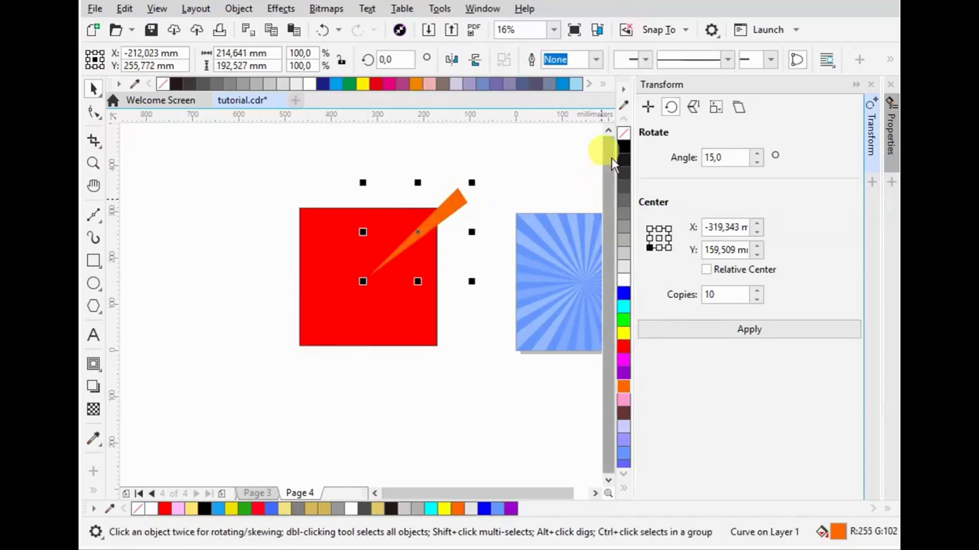
left_click(322, 260)
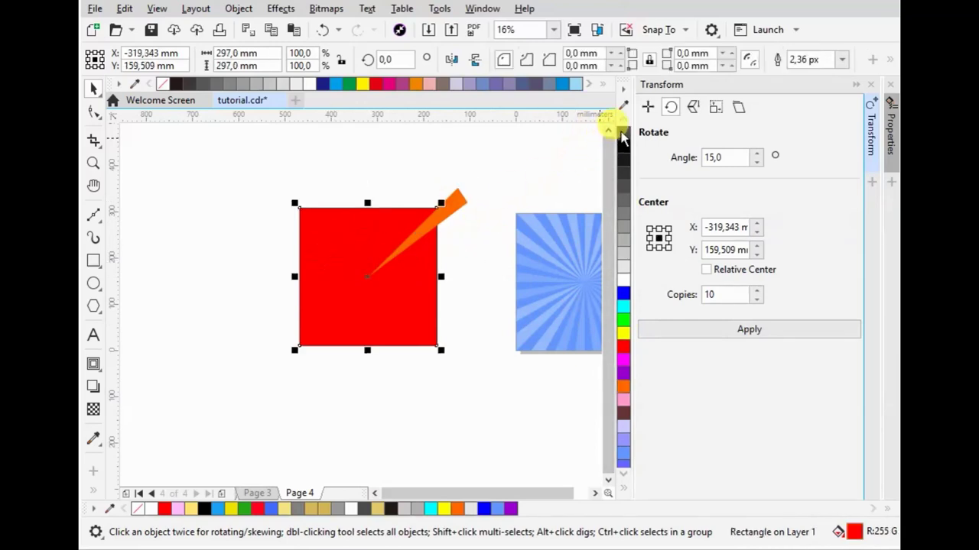
left_click(451, 208)
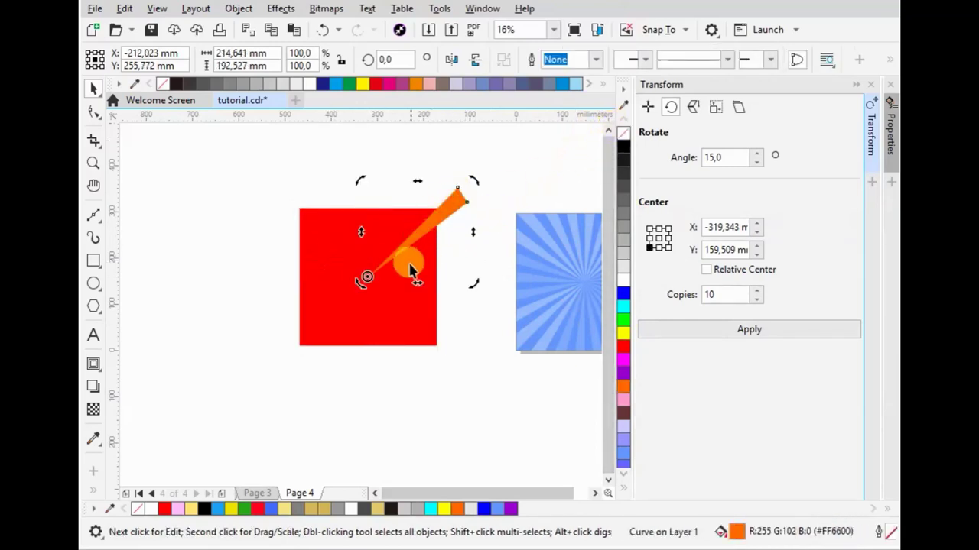
Add rotated copies of the orange ray to complete a full ring around the centre
left_click(749, 333)
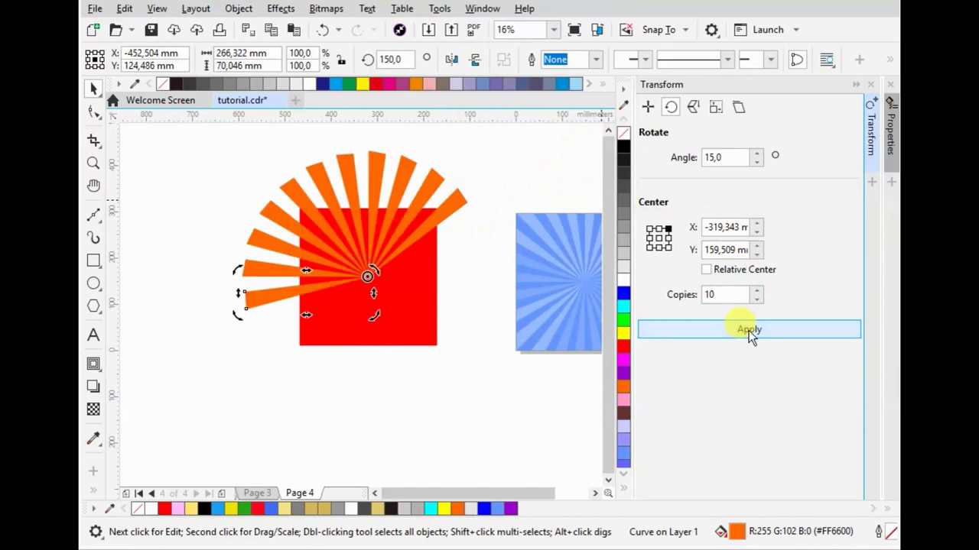
left_click(750, 328)
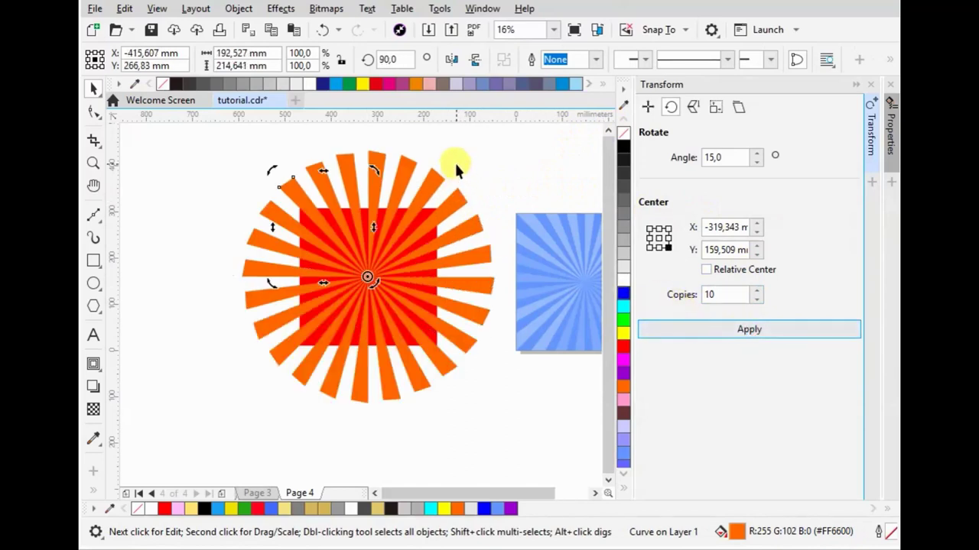
left_click(459, 189)
left_click(428, 208)
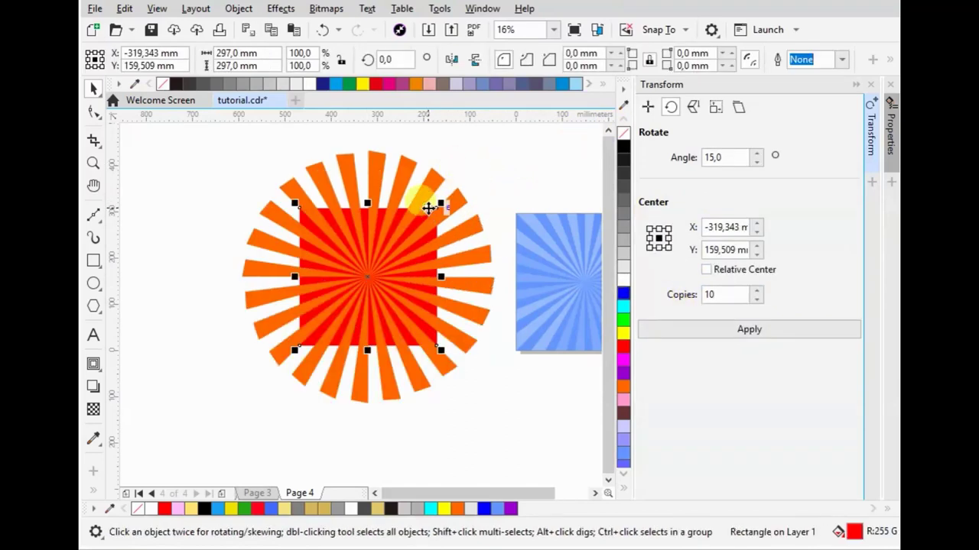
Marquee-select the orange rays and PowerClip them inside the red square
left_click_drag(474, 144, 204, 344)
mouse_move(187, 419)
left_mouse_down()
mouse_move(199, 433)
mouse_move(430, 163)
left_mouse_up()
scroll(474, 168, "up", 1)
scroll(452, 265, "up", 4)
left_click(447, 256, "shift")
scroll(458, 237, "down", 2)
right_click(478, 201)
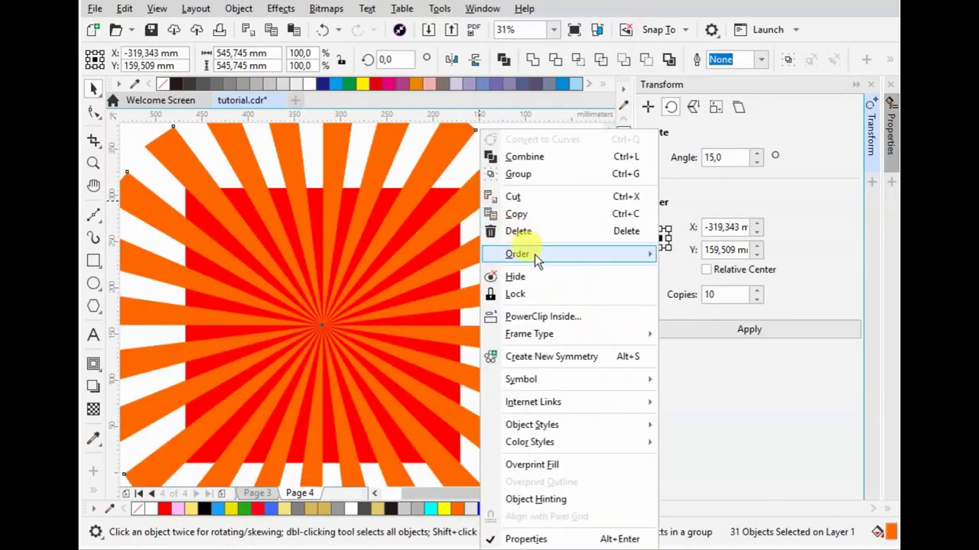
left_click(546, 314)
left_click(442, 245)
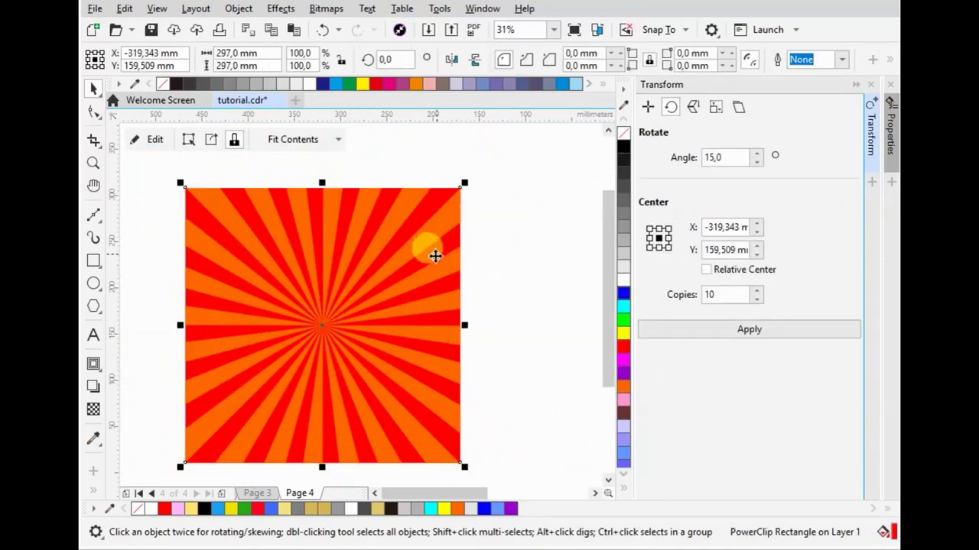
scroll(436, 255, "down", 2)
scroll(323, 236, "down", 2)
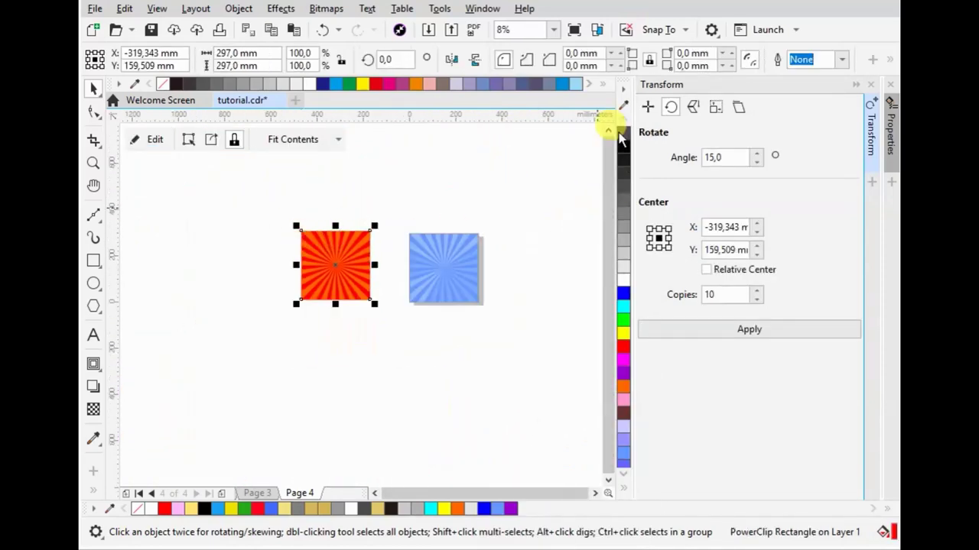
scroll(379, 263, "up", 2)
Move the red sunburst square right and butt it flush against the blue square's right edge
scroll(277, 247, "down", 2)
left_click(484, 246)
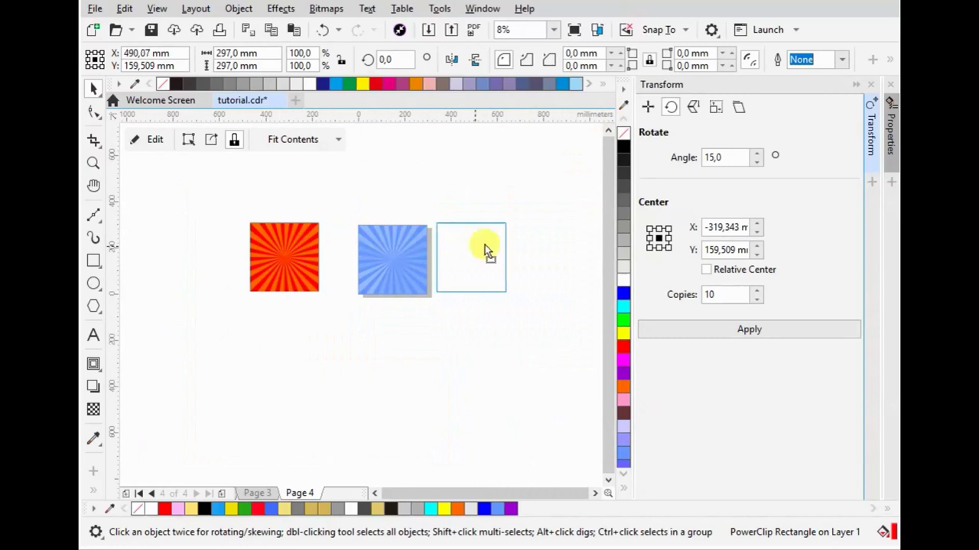
left_click_drag(283, 257, 479, 252)
scroll(471, 241, "up", 1)
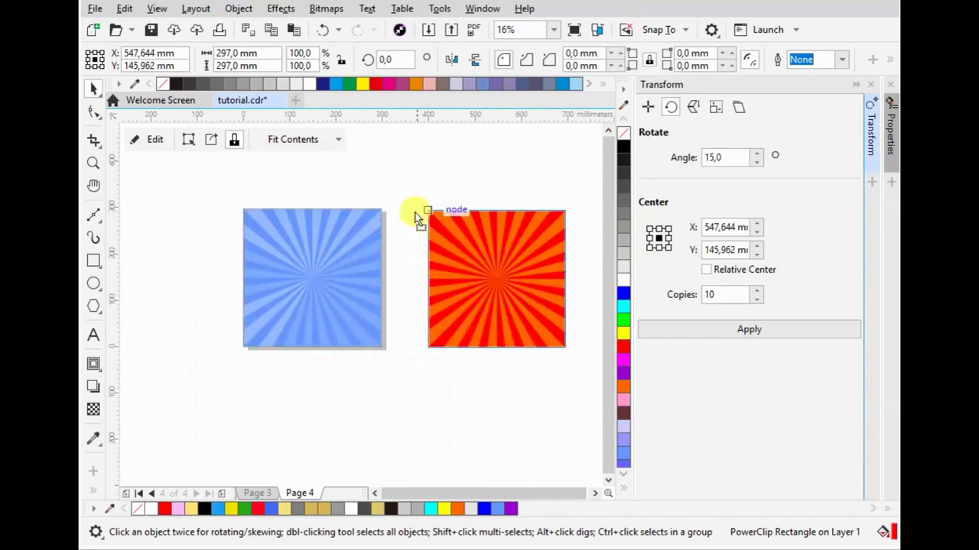
left_click_drag(425, 211, 385, 212)
scroll(388, 290, "up", 1)
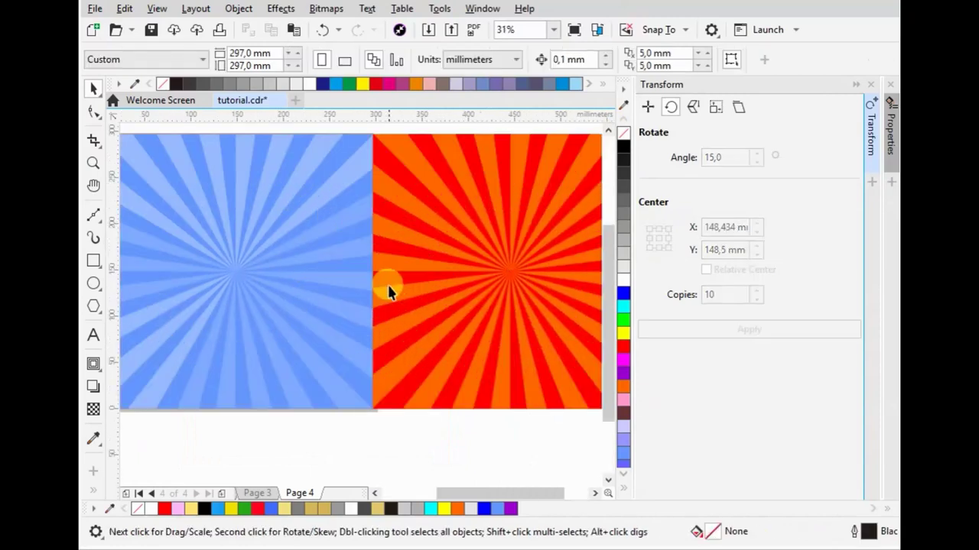
scroll(356, 300, "down", 1)
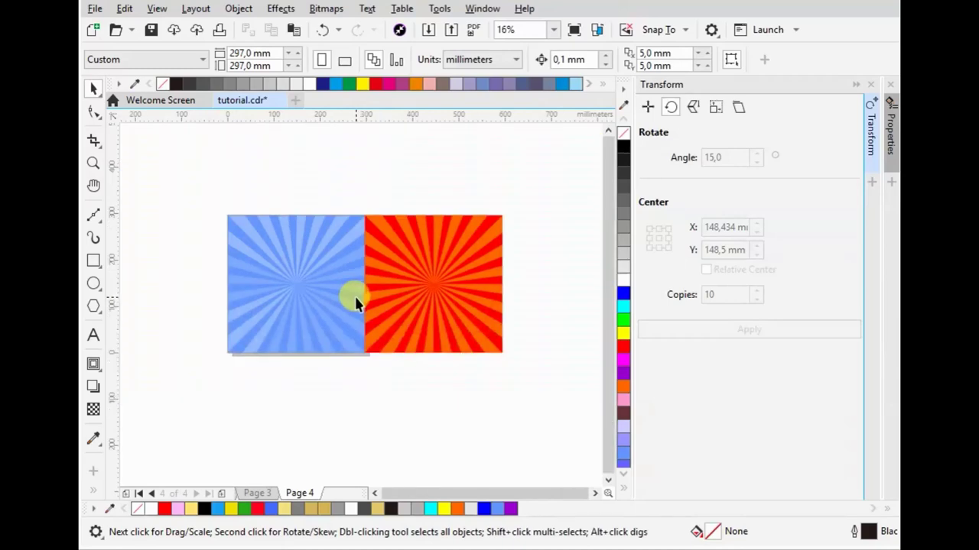